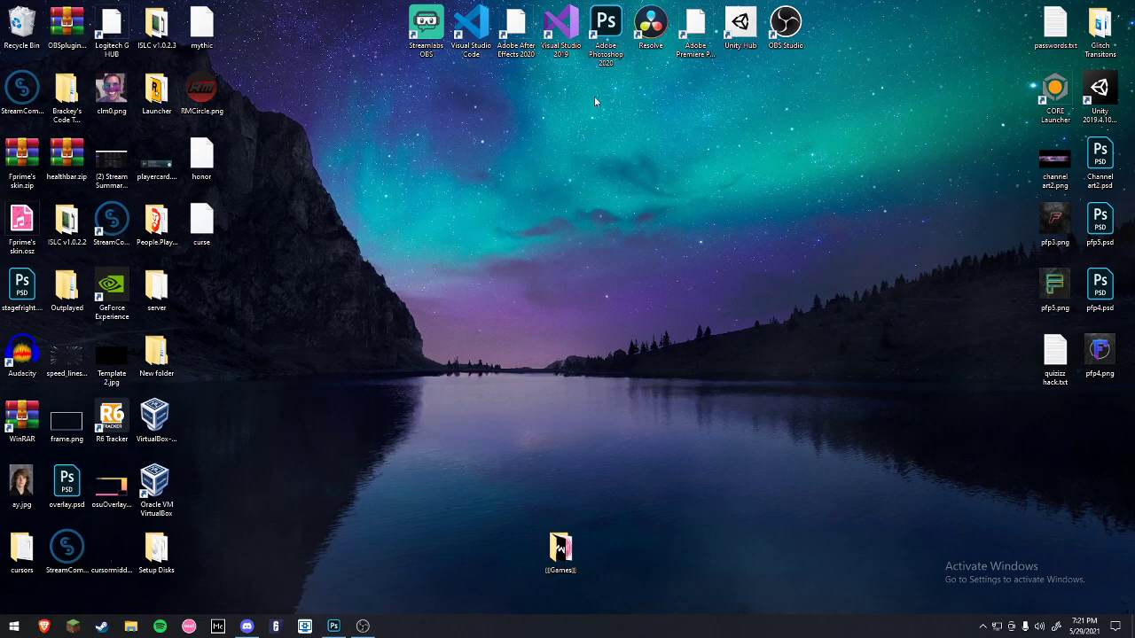
Switch to Photoshop and create a 1920 × 1080 pixel document named "zr" at 300 pixels/inch with a white background.
{"action": "left_click", "coordinate": [333, 625]}
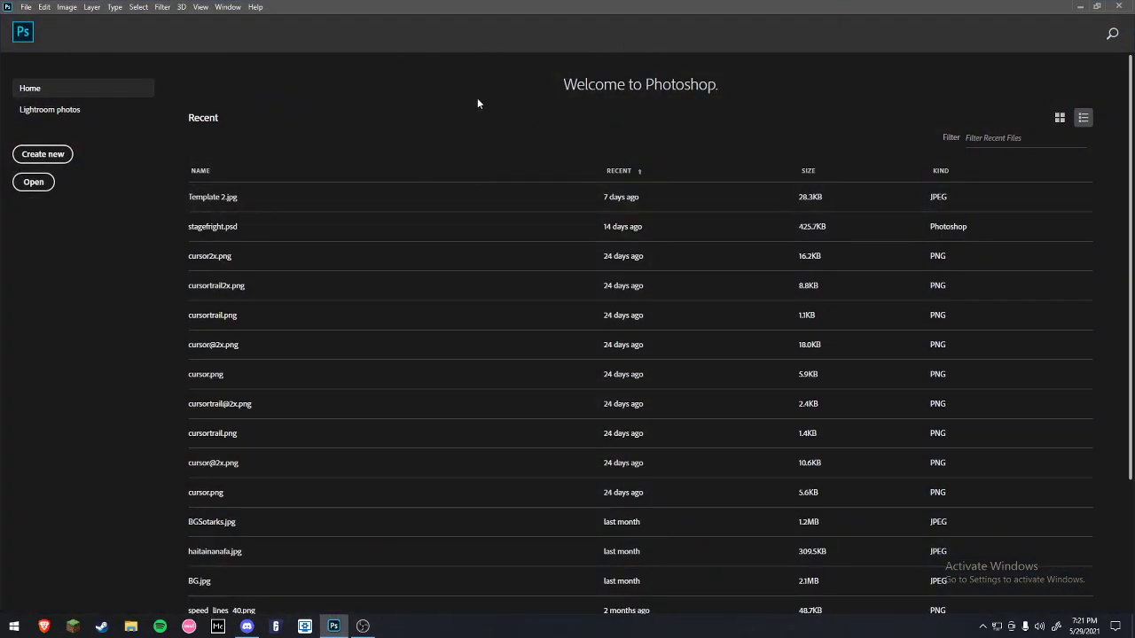
{"action": "left_click", "coordinate": [42, 156]}
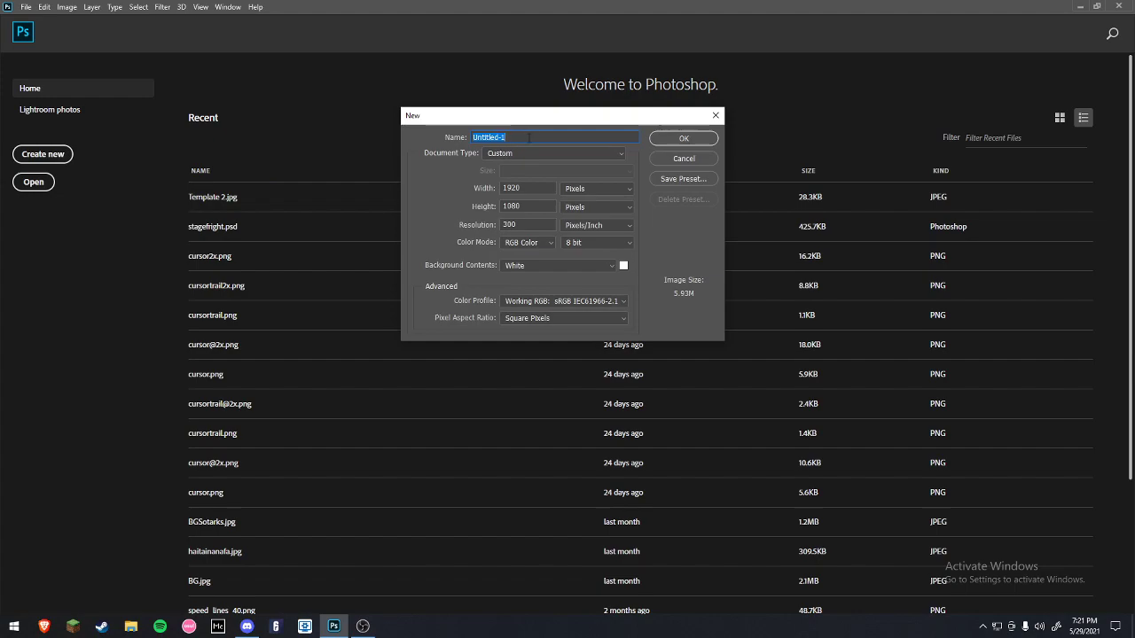
{"action": "type", "text": "zr"}
{"action": "key", "text": "ctrl+a"}
{"action": "double_click", "coordinate": [515, 224]}
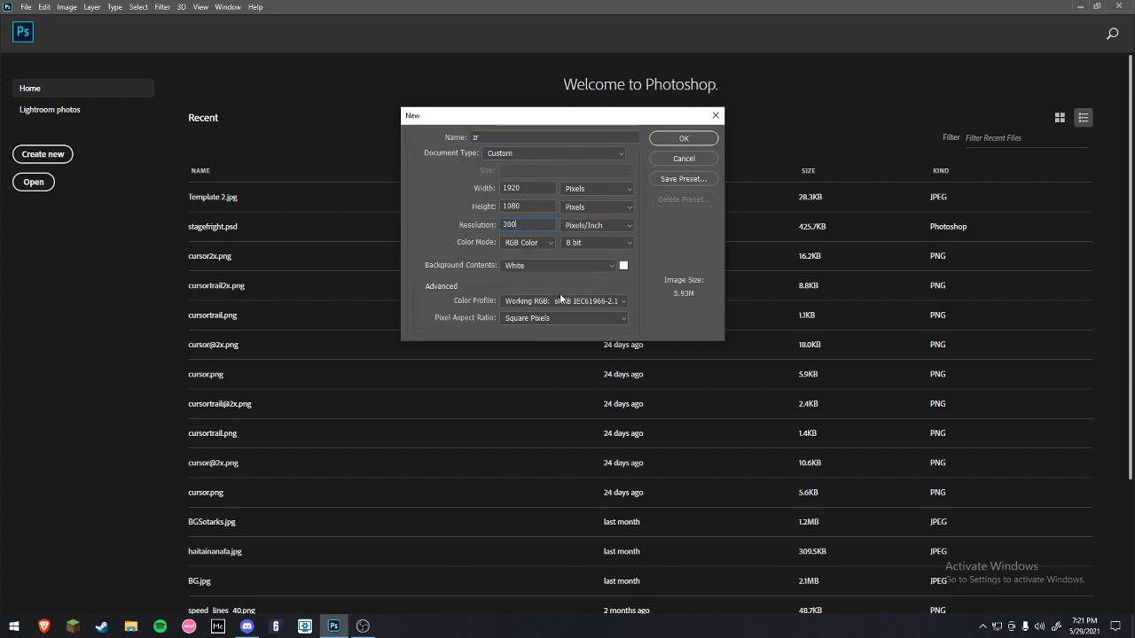
{"action": "left_click", "coordinate": [669, 138]}
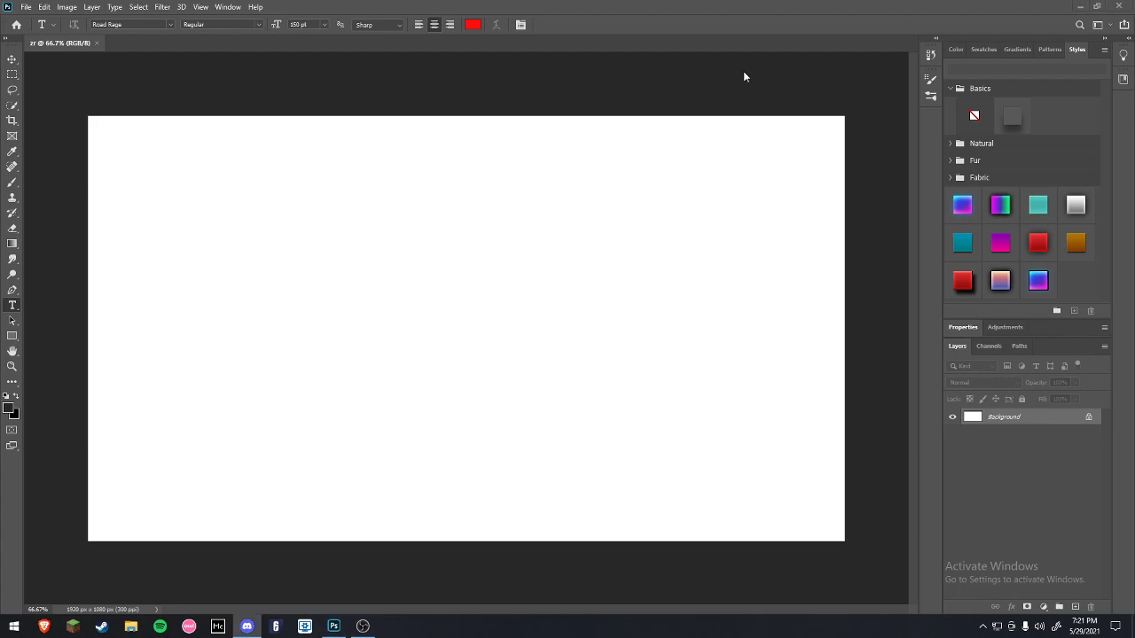
Switch to Discord and save the Lobby map image from the map-remakes channel to the Desktop as New_Project_78.png.
{"action": "left_click", "coordinate": [247, 626]}
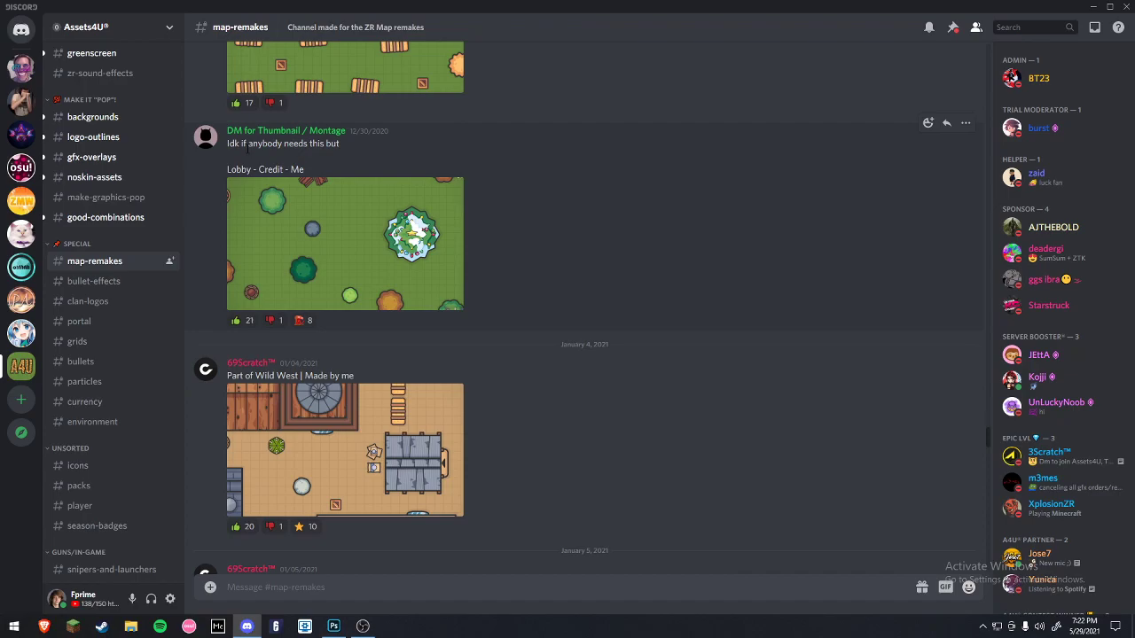
{"action": "left_click", "coordinate": [352, 205]}
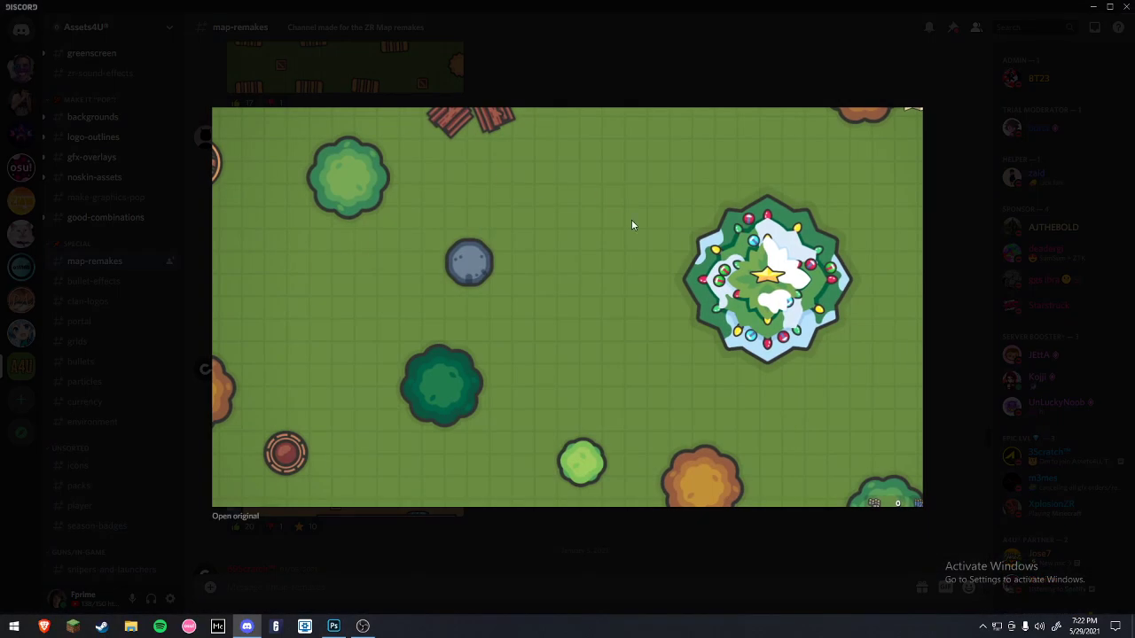
{"action": "left_click", "coordinate": [657, 62]}
{"action": "right_click", "coordinate": [394, 244]}
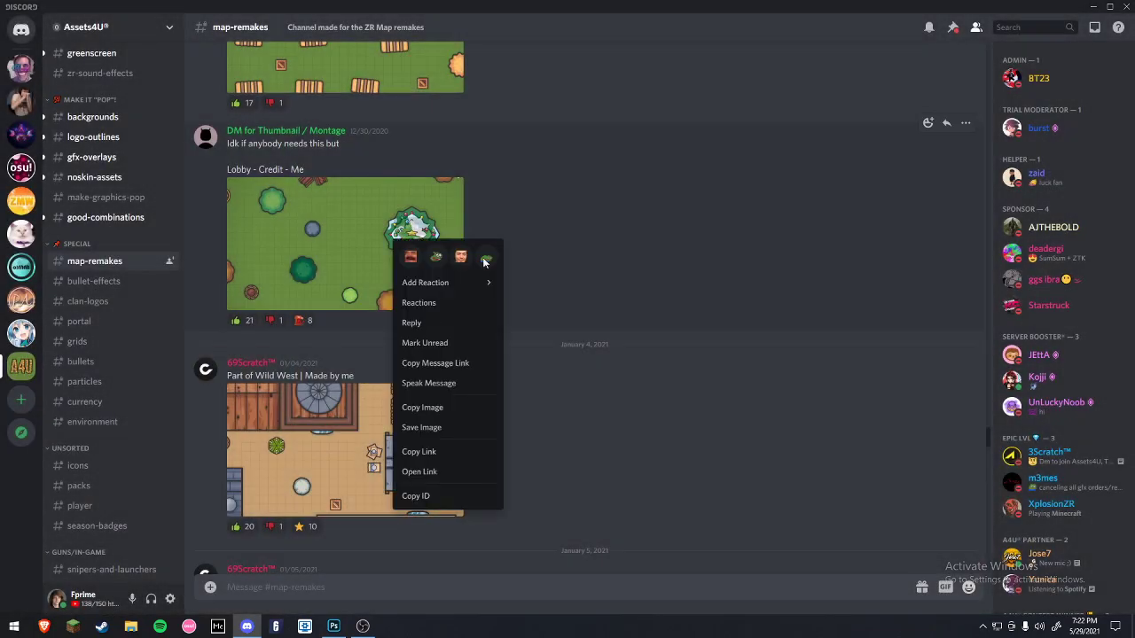
{"action": "left_click", "coordinate": [434, 428]}
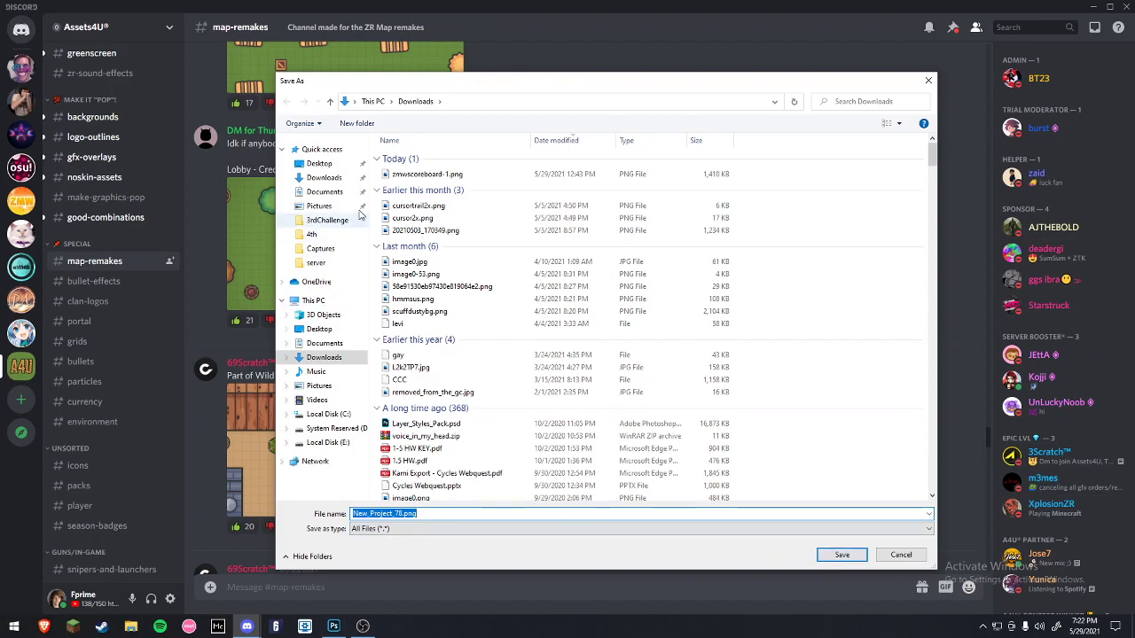
{"action": "left_click", "coordinate": [319, 163]}
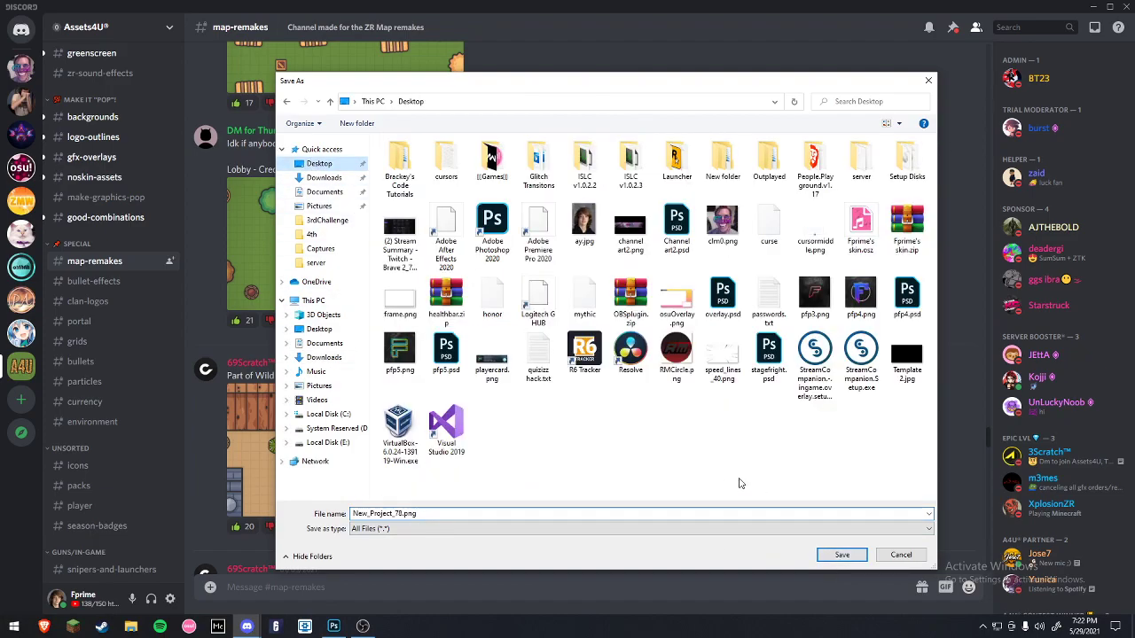
{"action": "left_click", "coordinate": [842, 555]}
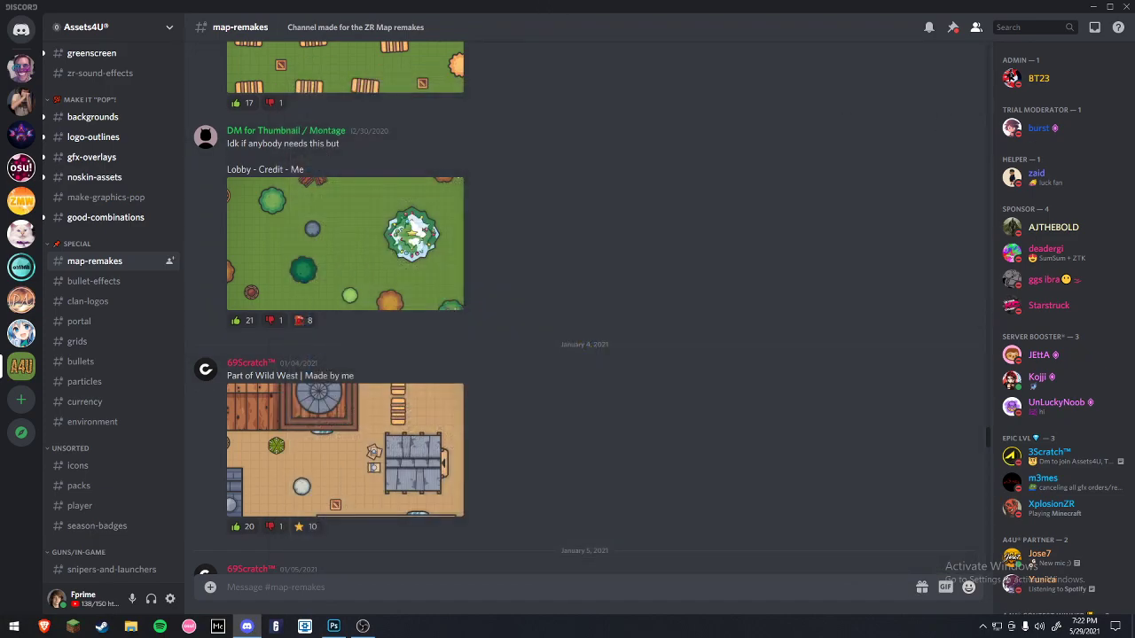
Return to Photoshop and place New_Project_78.png from the desktop into the zr document, filling the canvas.
{"action": "left_click", "coordinate": [1092, 7]}
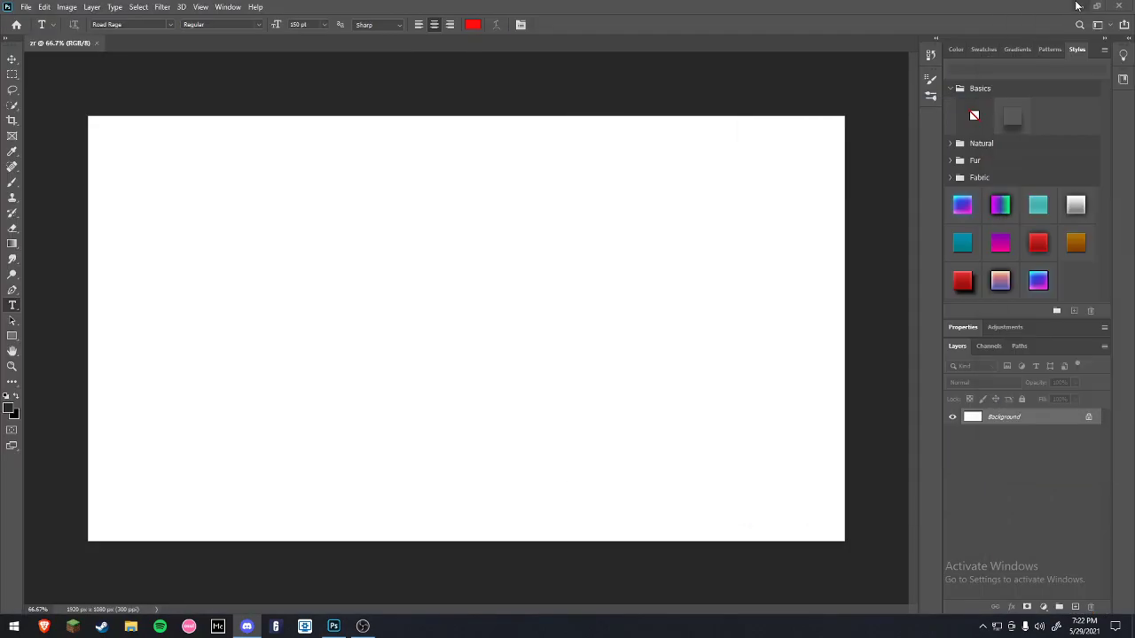
{"action": "left_click", "coordinate": [1076, 6]}
{"action": "left_click_drag", "start_coordinate": [200, 290], "coordinate": [421, 381]}
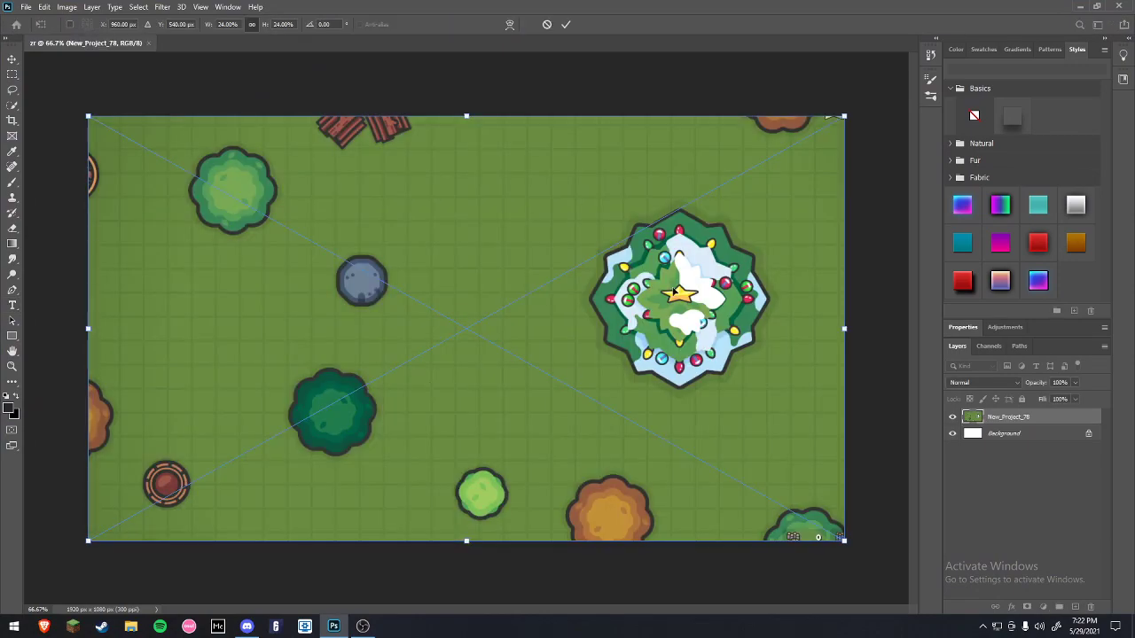
{"action": "left_click", "coordinate": [566, 25]}
Add the red text "TEST" in Road Rage Regular at 150 pt and move it towards the canvas centre.
{"action": "key", "text": "t"}
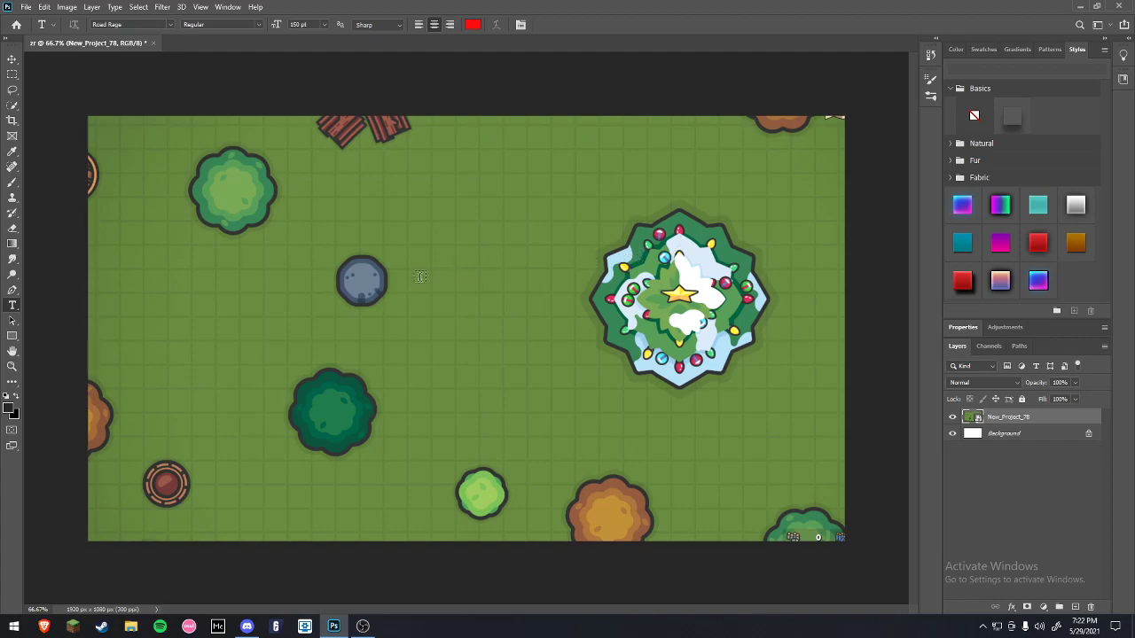
{"action": "left_click", "coordinate": [535, 338]}
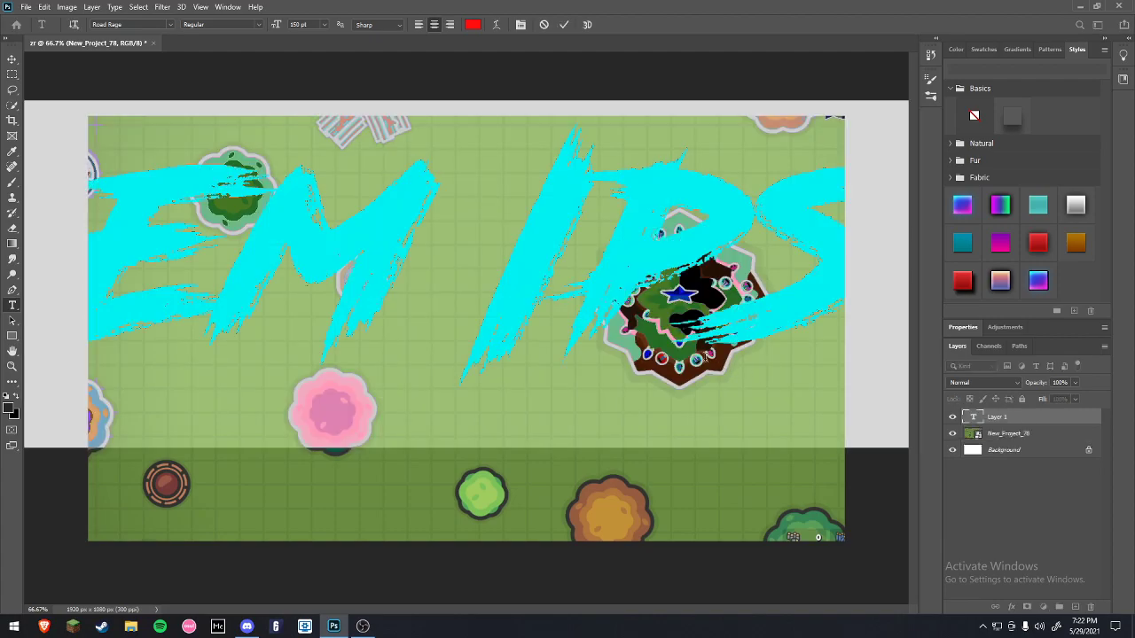
{"action": "type", "text": "TEST"}
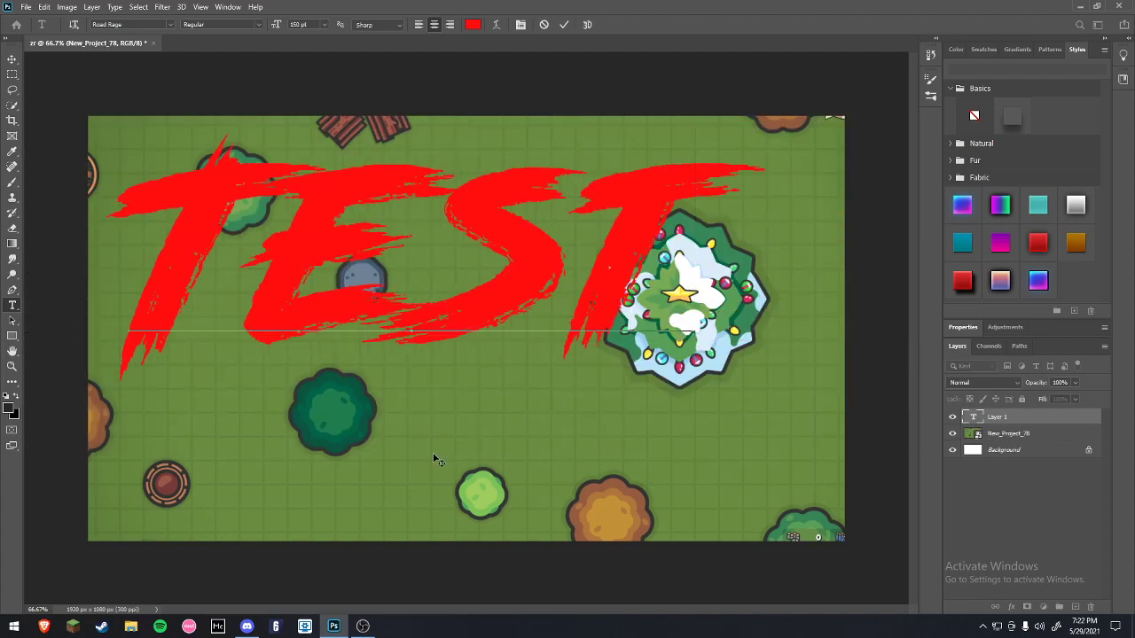
{"action": "left_click_drag", "start_coordinate": [476, 501], "coordinate": [501, 537]}
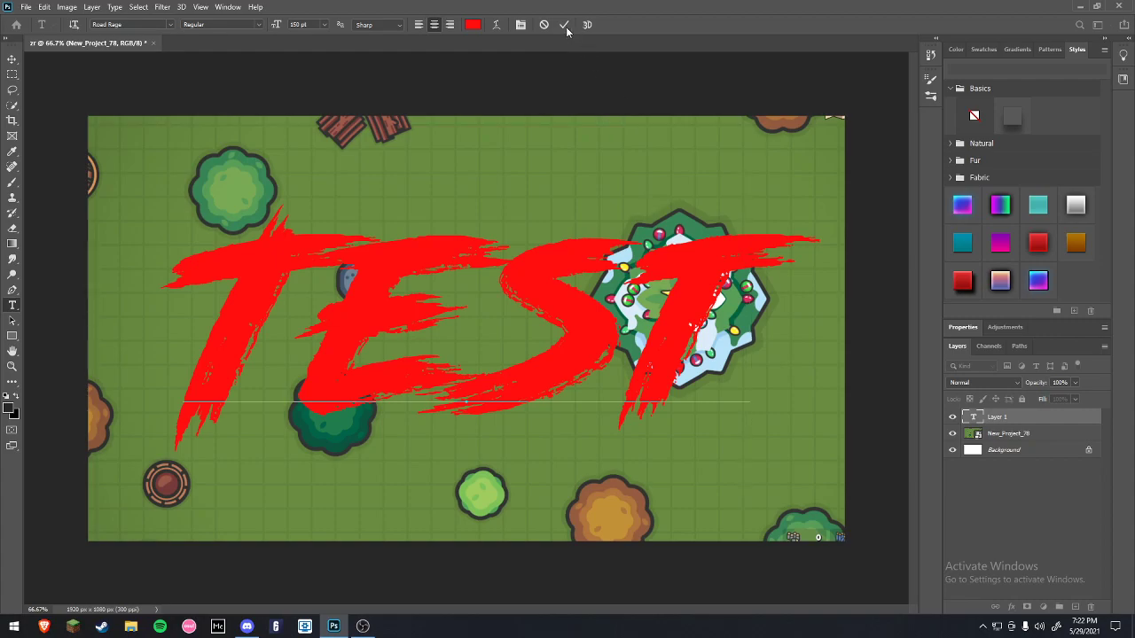
Reduce the TEST text to 75 pt and reposition it in the middle of the canvas.
{"action": "key", "text": "ctrl+a"}
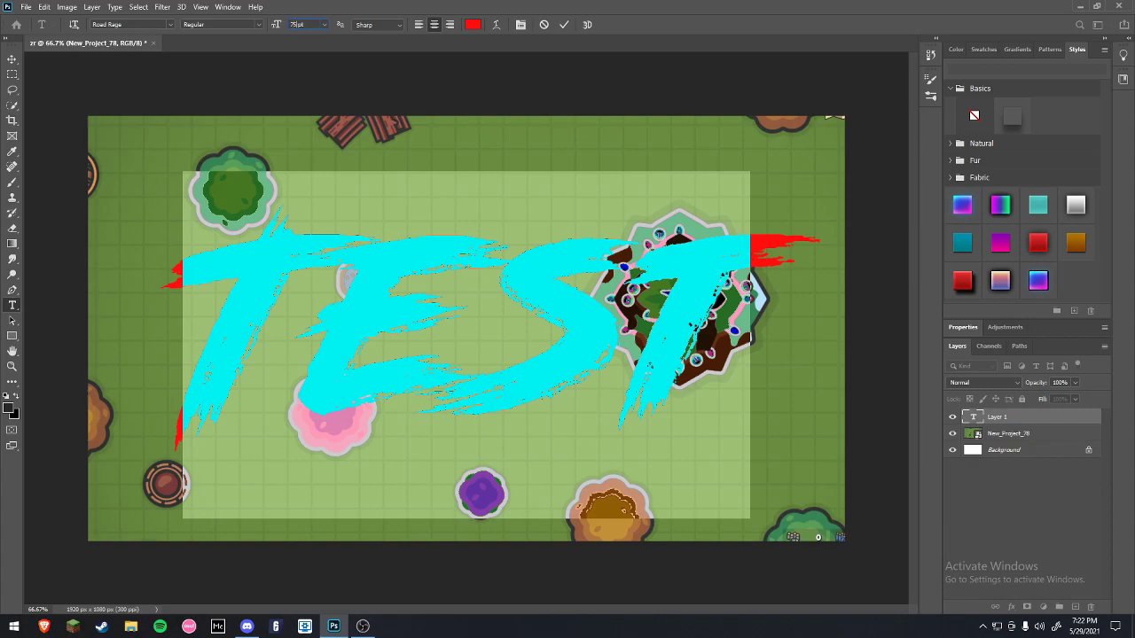
{"action": "key", "text": "Return"}
{"action": "left_click", "coordinate": [476, 427]}
{"action": "left_click_drag", "start_coordinate": [504, 522], "coordinate": [511, 496]}
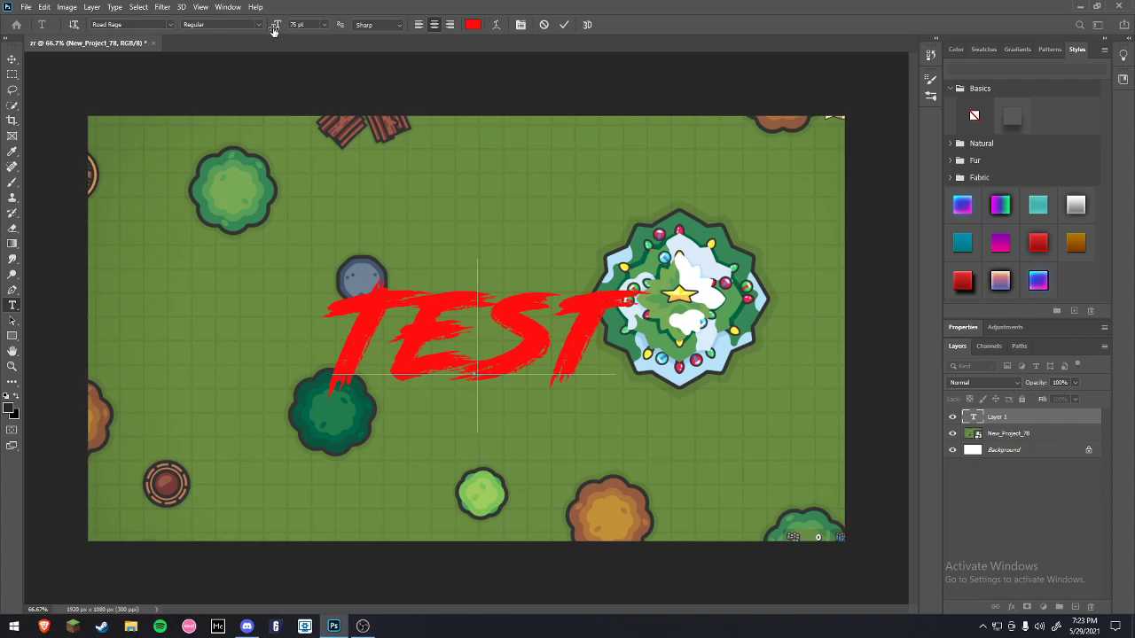
{"action": "left_click_drag", "start_coordinate": [548, 480], "coordinate": [547, 481]}
{"action": "left_click", "coordinate": [564, 24]}
{"action": "left_click", "coordinate": [501, 344]}
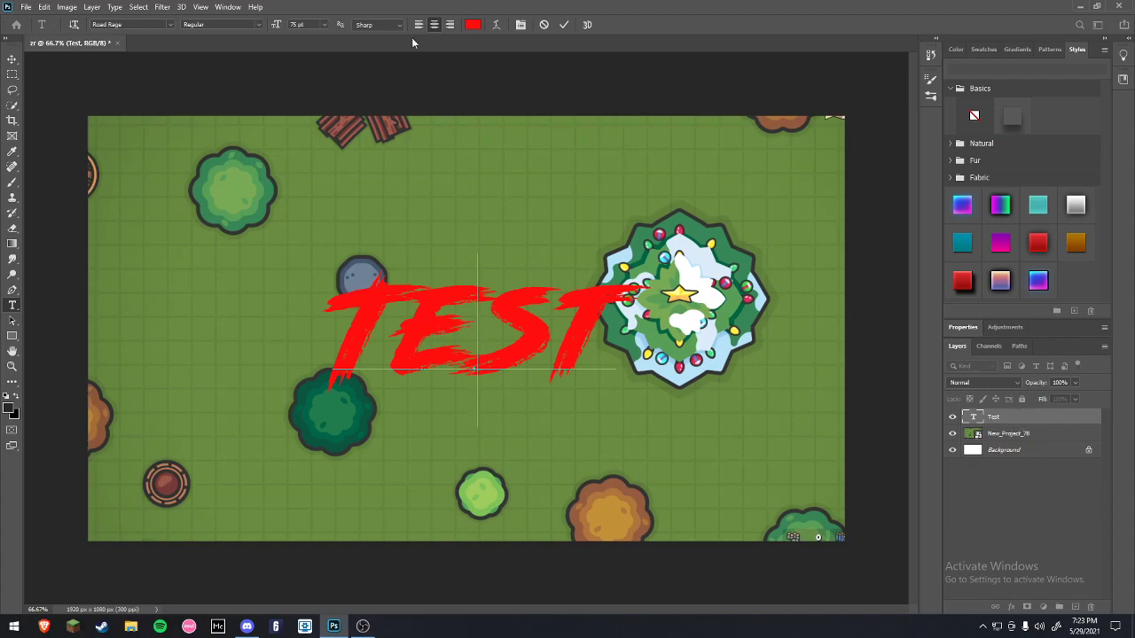
{"action": "left_click", "coordinate": [564, 24]}
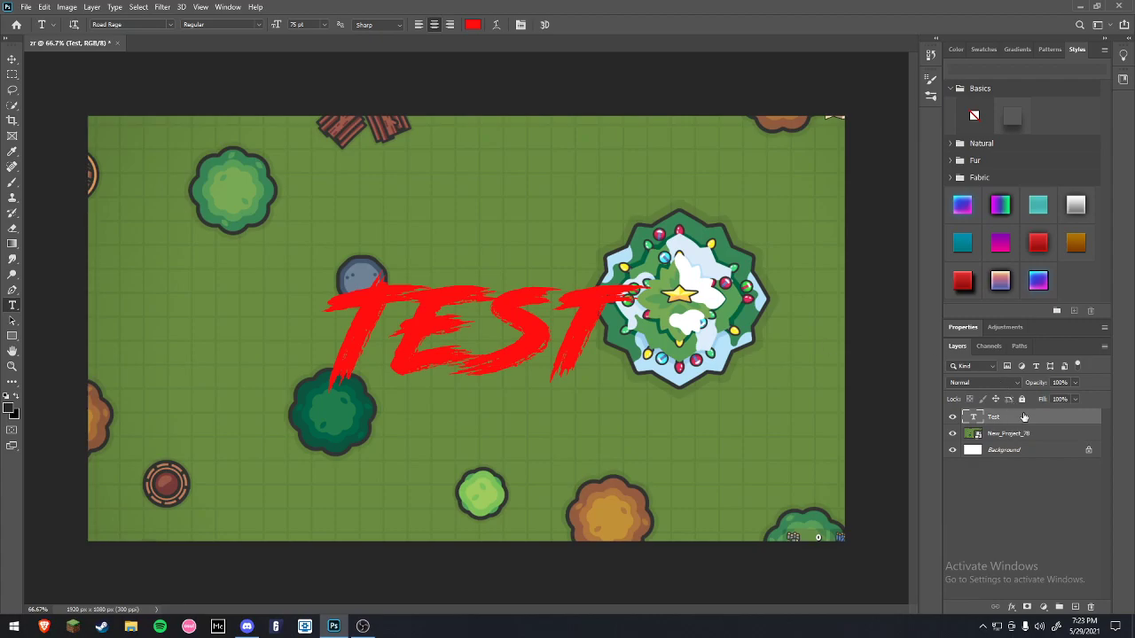
{"action": "double_click", "coordinate": [1023, 417]}
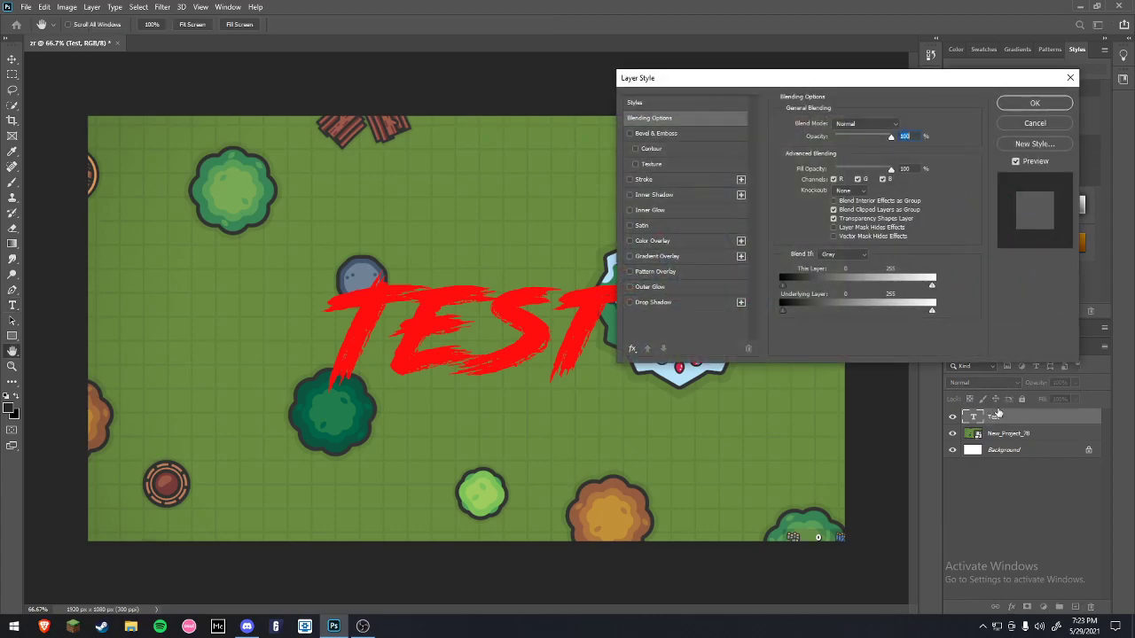
{"action": "left_click", "coordinate": [652, 181]}
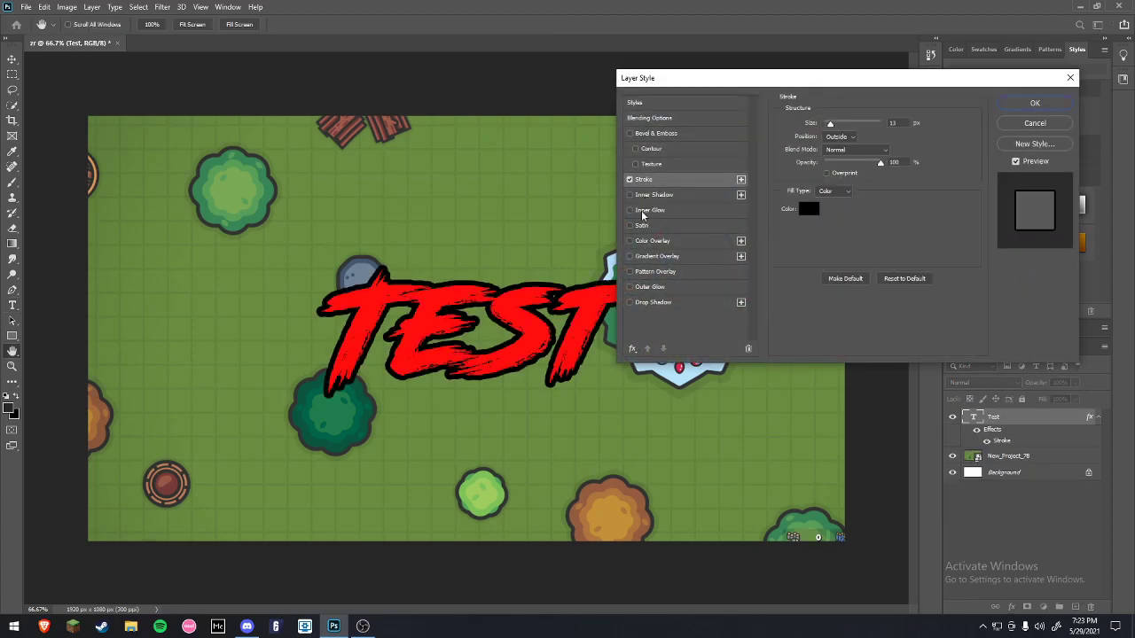
{"action": "left_click", "coordinate": [642, 227]}
{"action": "left_click", "coordinate": [647, 241]}
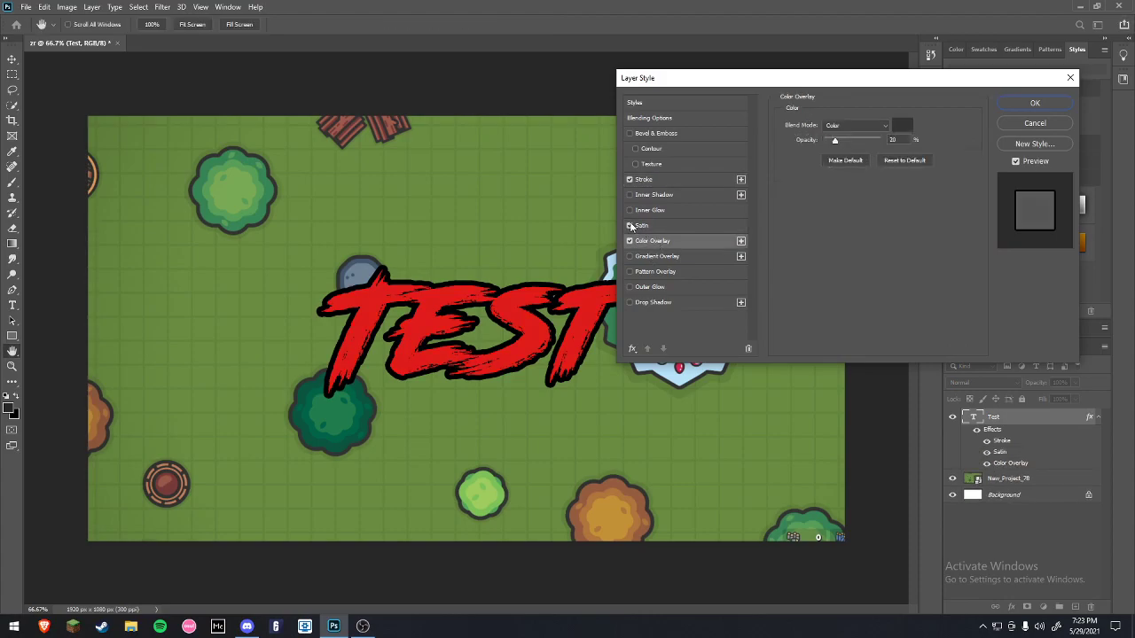
{"action": "left_click", "coordinate": [638, 228]}
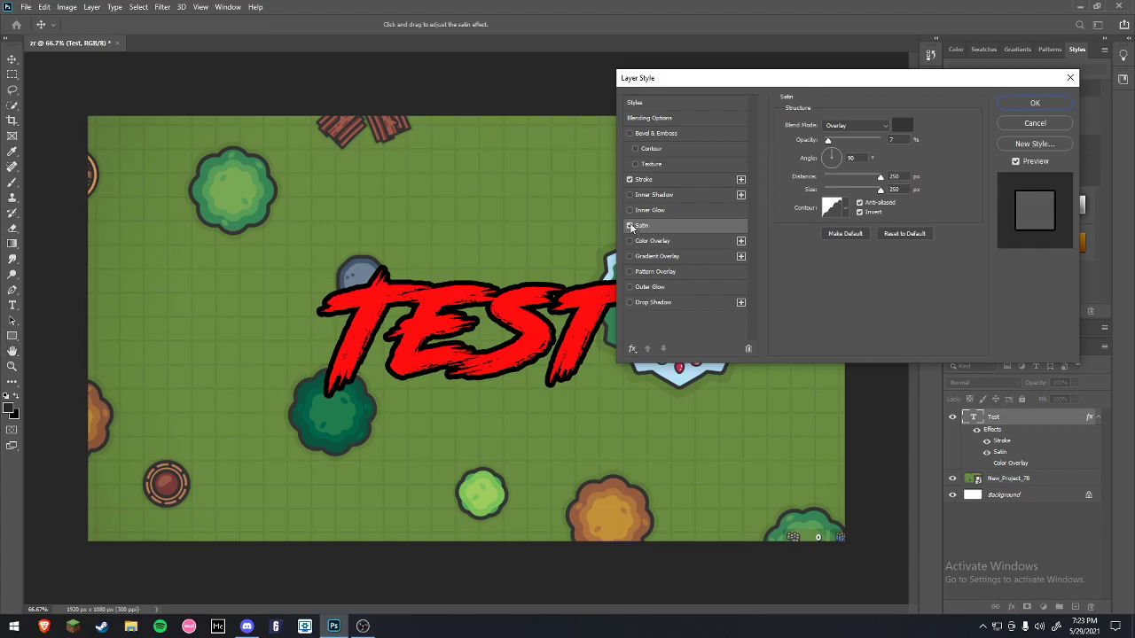
{"action": "left_click", "coordinate": [629, 227]}
{"action": "left_click", "coordinate": [629, 180]}
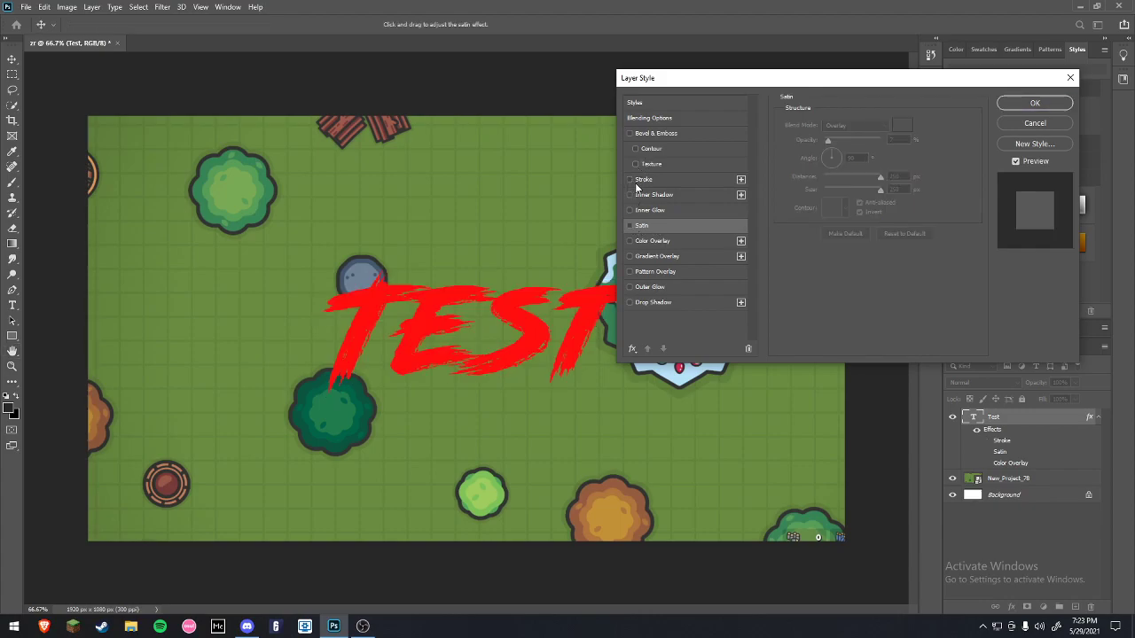
{"action": "left_click", "coordinate": [635, 181]}
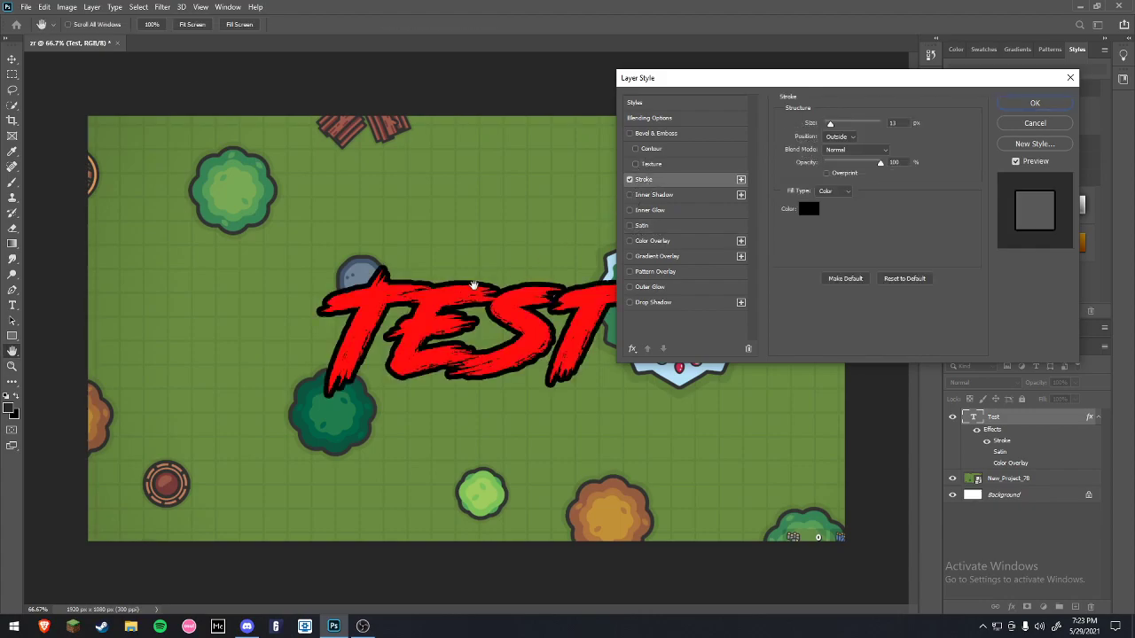
{"action": "left_click", "coordinate": [629, 179]}
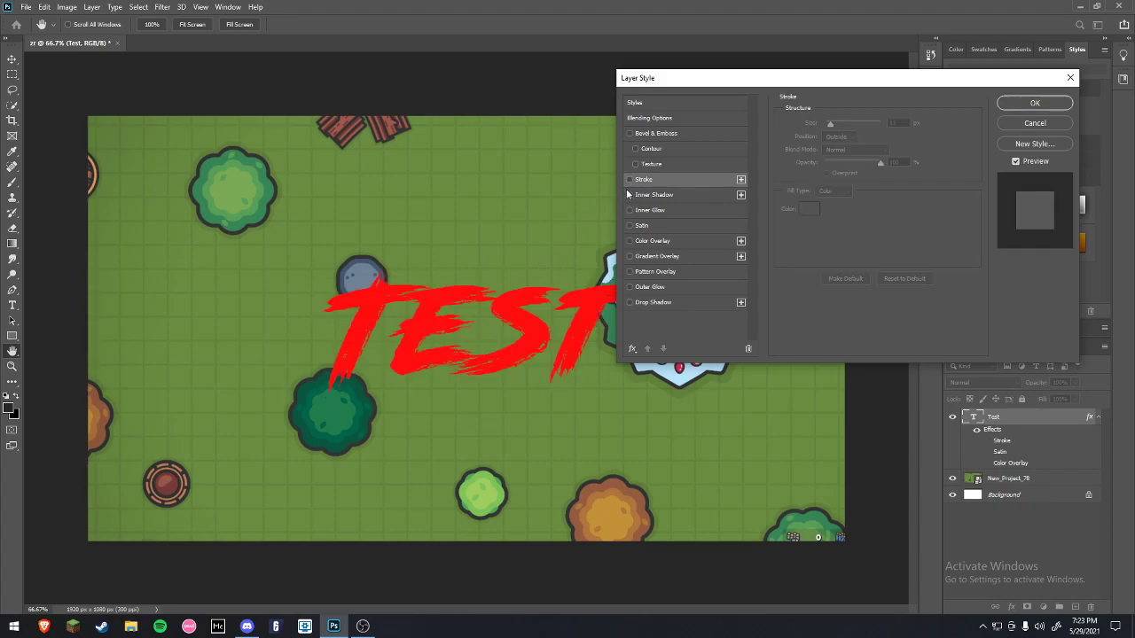
{"action": "left_click", "coordinate": [629, 180]}
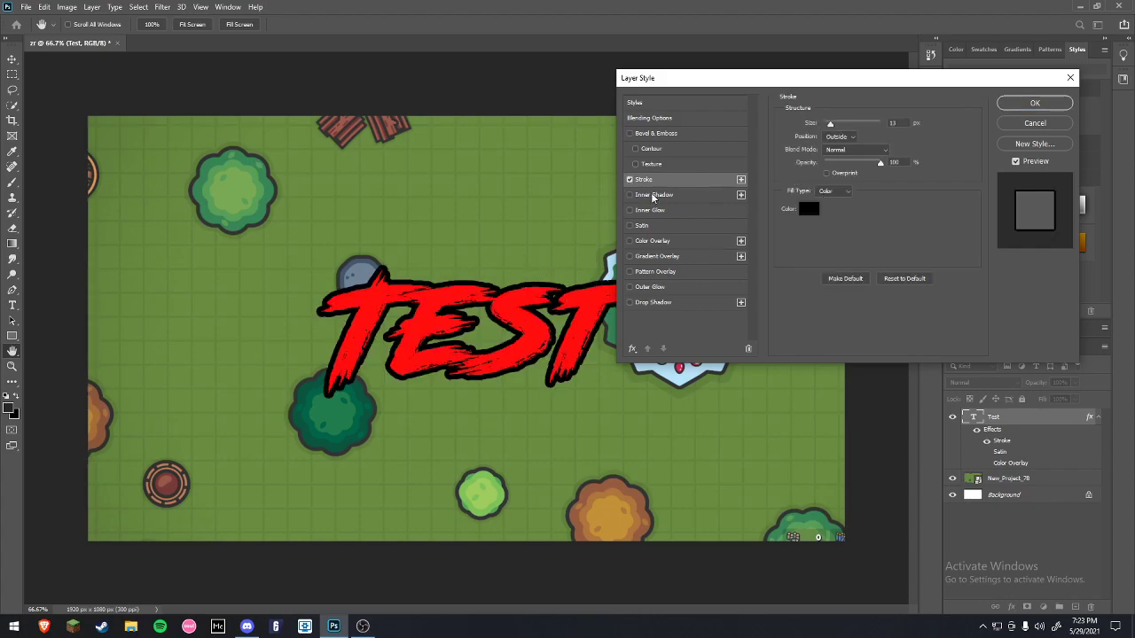
{"action": "left_click", "coordinate": [1034, 123]}
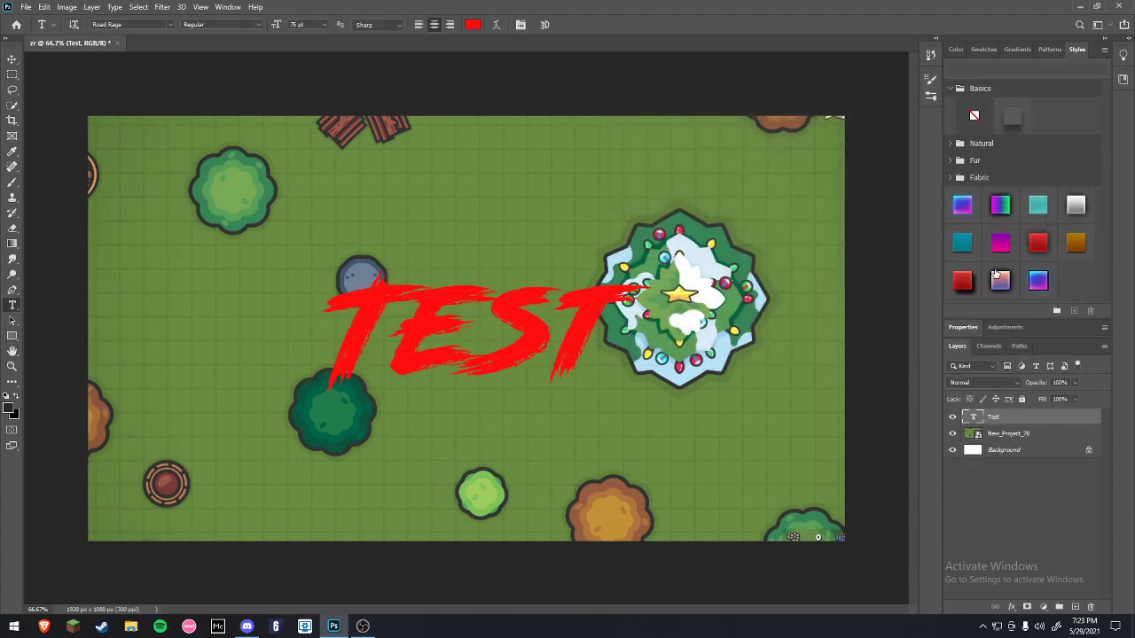
Apply the saved peach-to-purple gradient style with a dark outline to the TEST text layer.
{"action": "left_click", "coordinate": [1038, 282]}
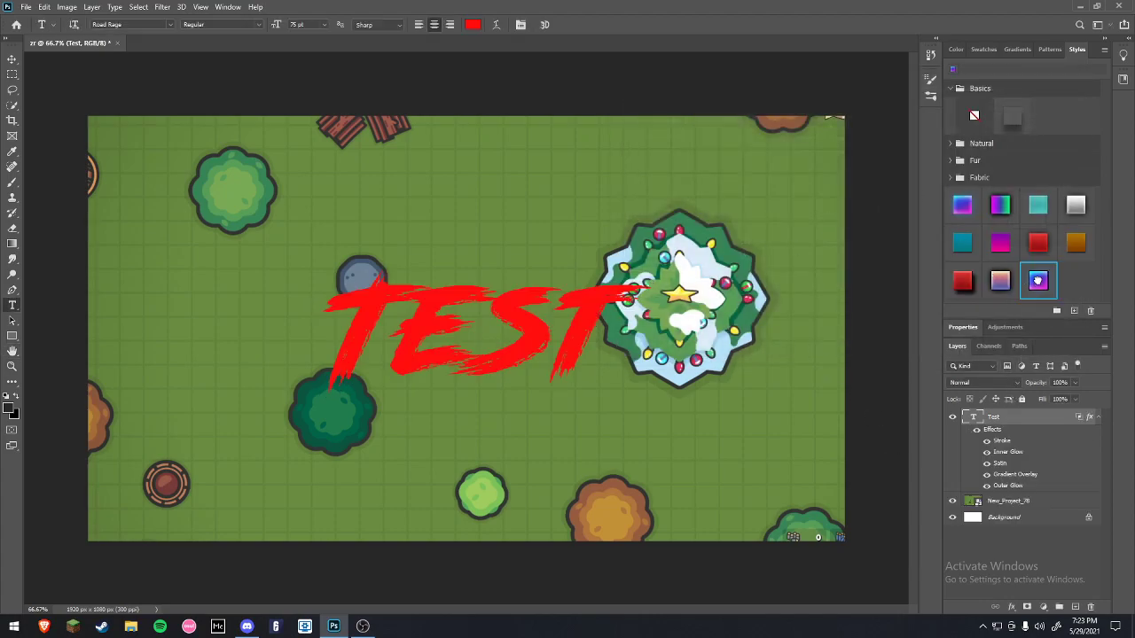
{"action": "left_click", "coordinate": [1001, 281]}
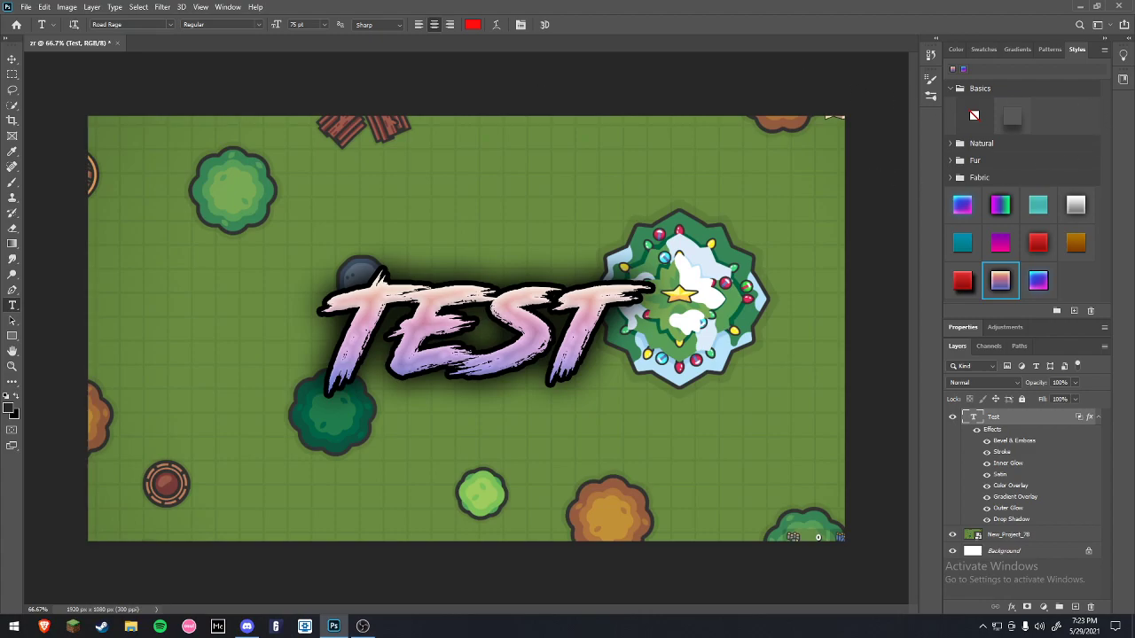
Switch to Discord and look through the good-combinations channel of Assets4U for a character combination to use.
{"action": "left_click_drag", "start_coordinate": [1134, 63], "coordinate": [532, 2]}
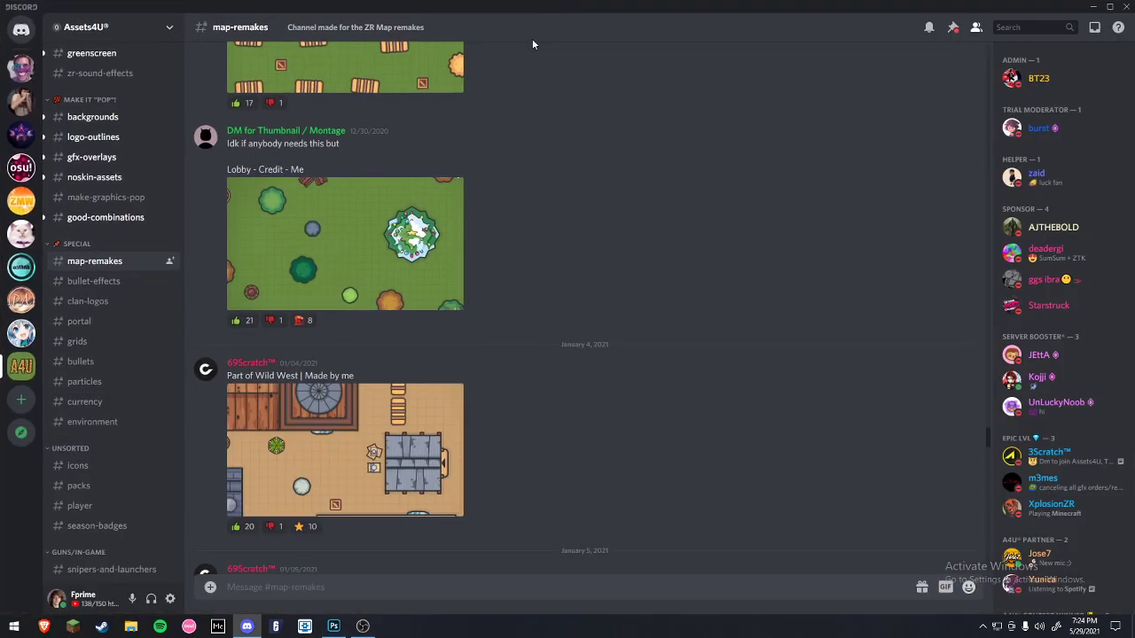
{"action": "left_click", "coordinate": [104, 218]}
{"action": "scroll", "coordinate": [411, 387], "scroll_direction": "down", "scroll_amount": 10}
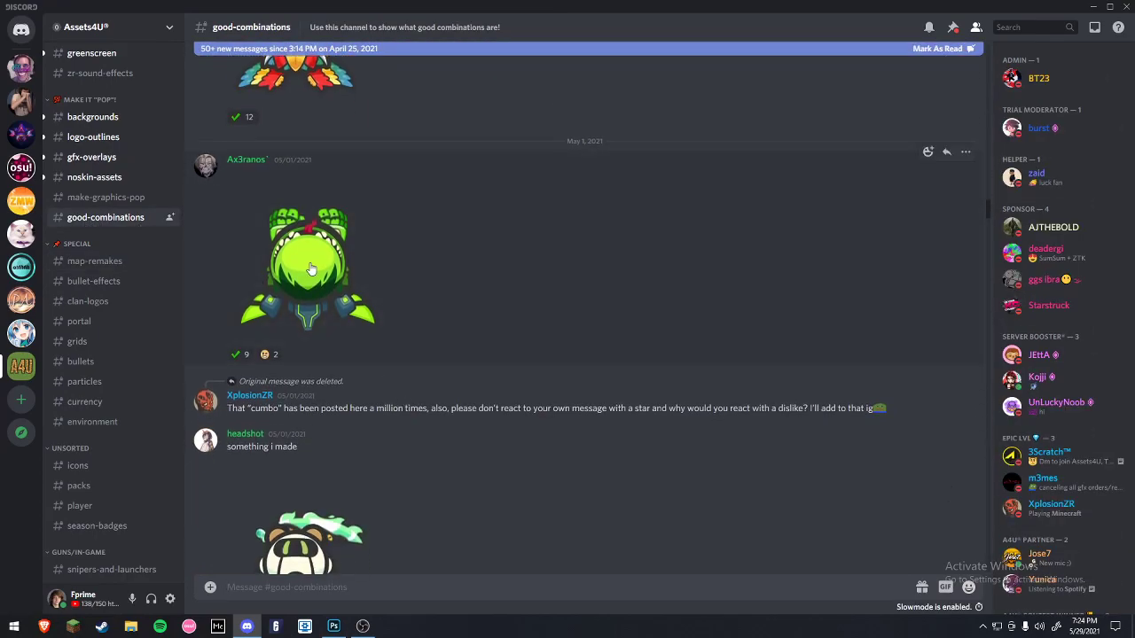
{"action": "scroll", "coordinate": [310, 270], "scroll_direction": "down", "scroll_amount": 5}
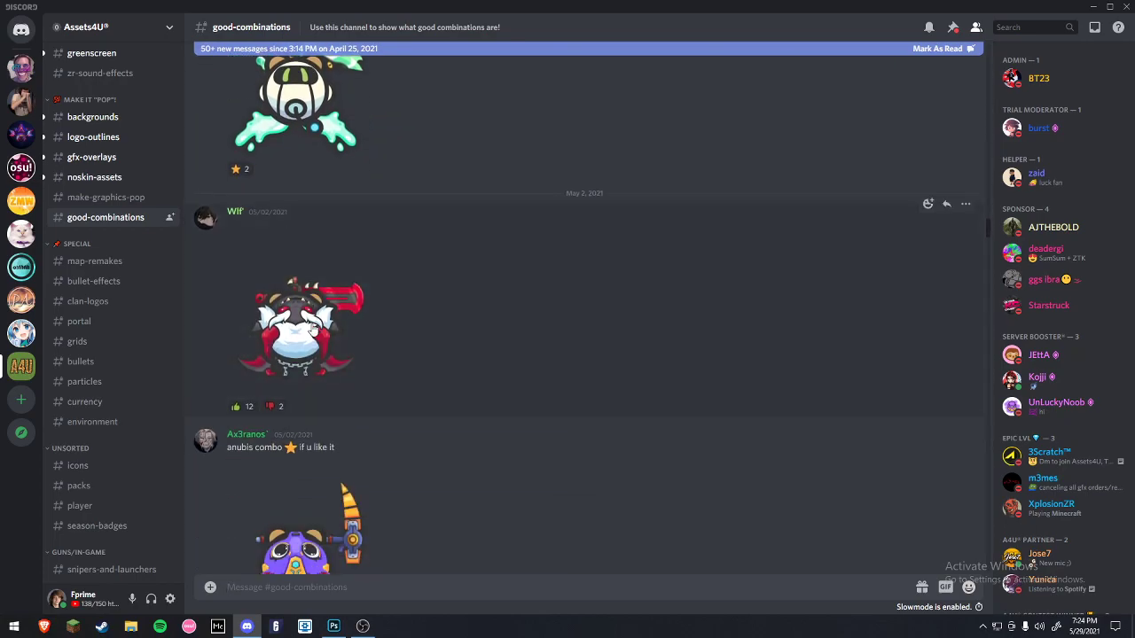
{"action": "scroll", "coordinate": [312, 328], "scroll_direction": "down", "scroll_amount": 3}
{"action": "scroll", "coordinate": [327, 334], "scroll_direction": "down", "scroll_amount": 3}
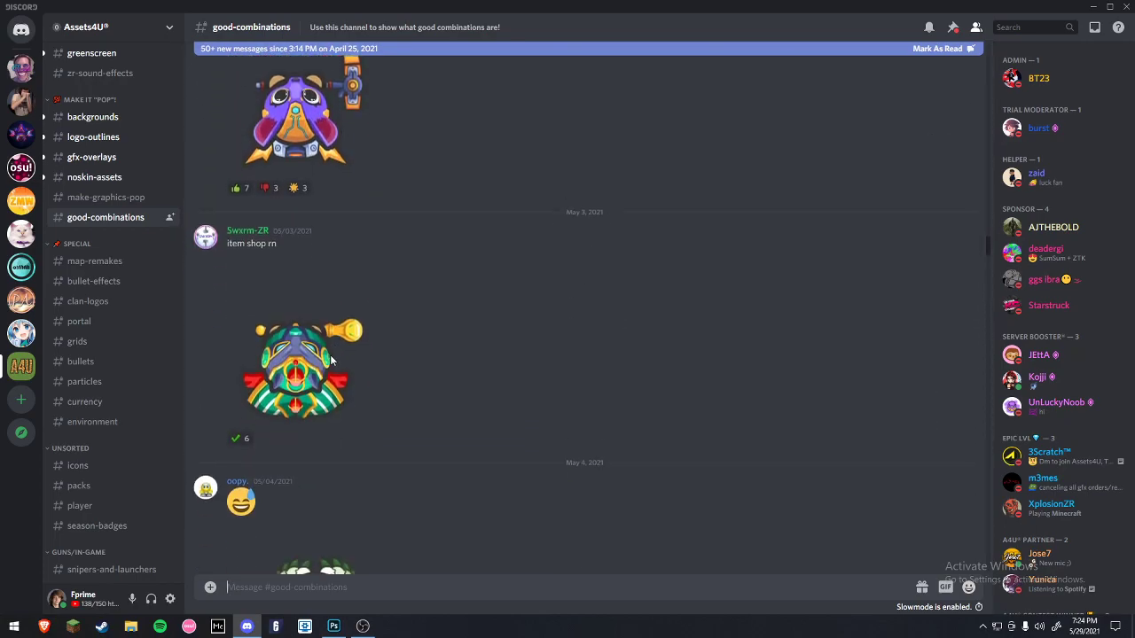
{"action": "scroll", "coordinate": [346, 338], "scroll_direction": "down", "scroll_amount": 6}
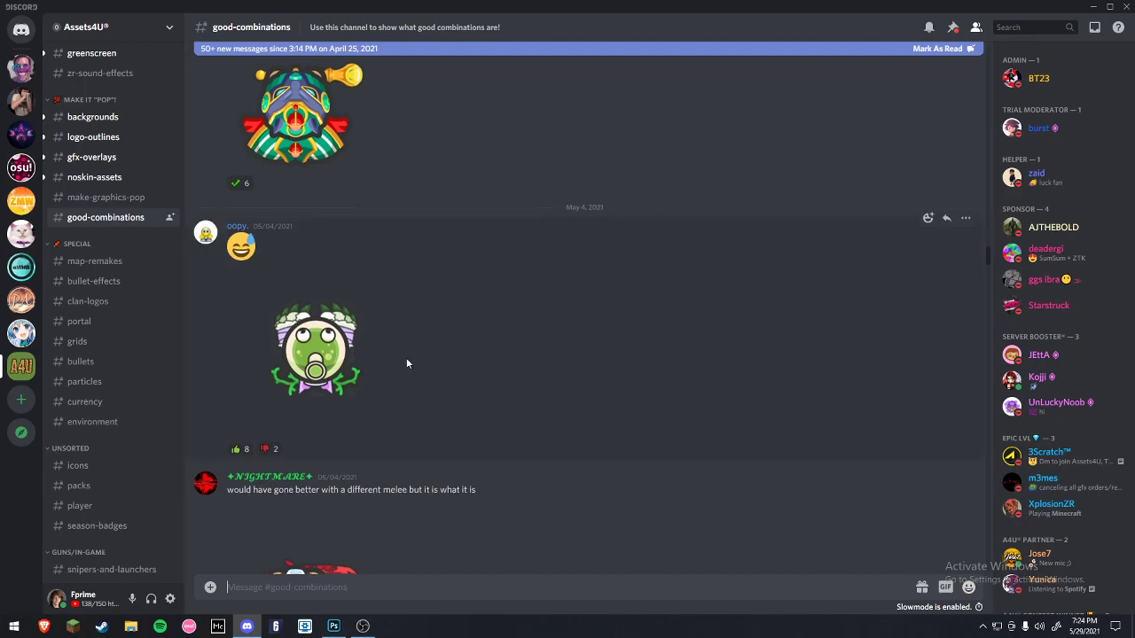
{"action": "scroll", "coordinate": [439, 362], "scroll_direction": "down", "scroll_amount": 4}
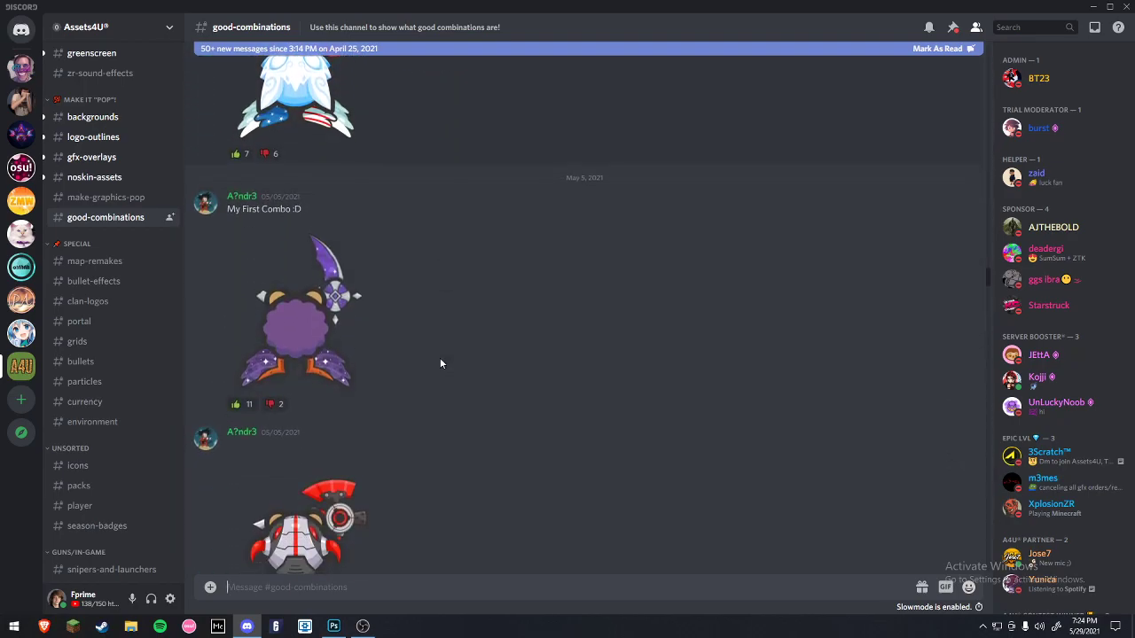
Save the purple winged character image captioned "My First Combo :D" to Downloads under the name zrlol.
{"action": "right_click", "coordinate": [310, 246]}
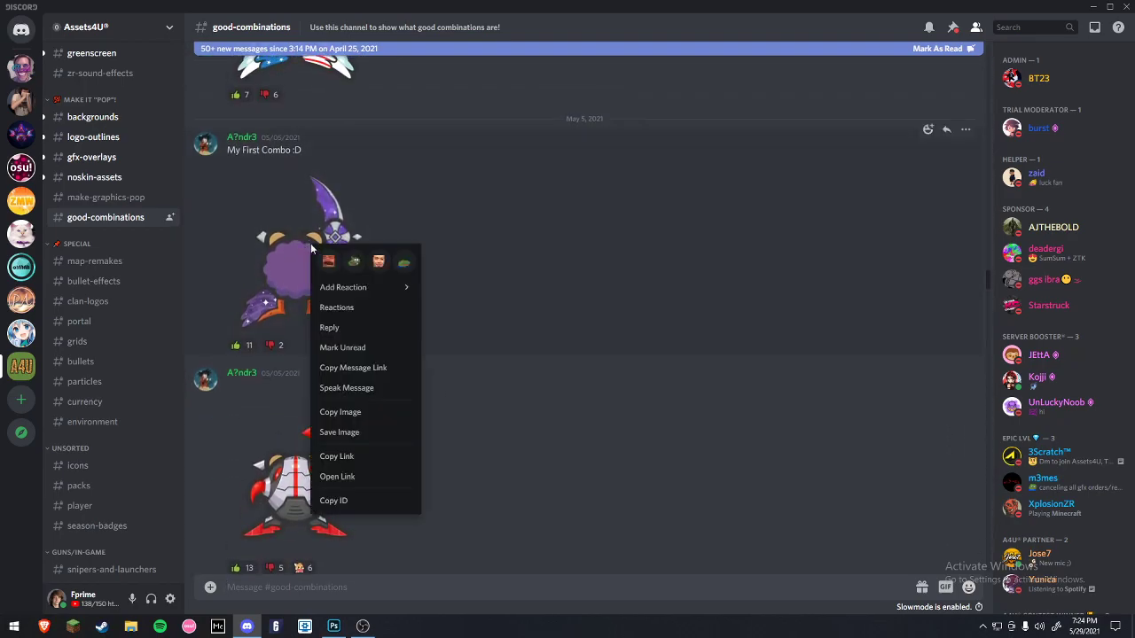
{"action": "left_click", "coordinate": [358, 433]}
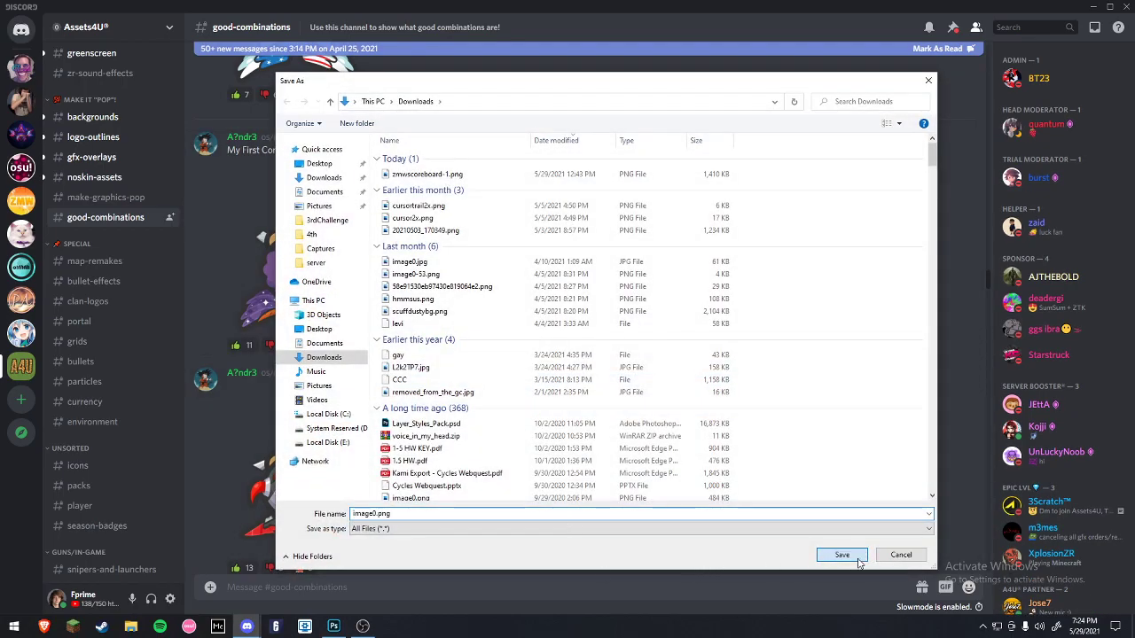
{"action": "left_click", "coordinate": [841, 554]}
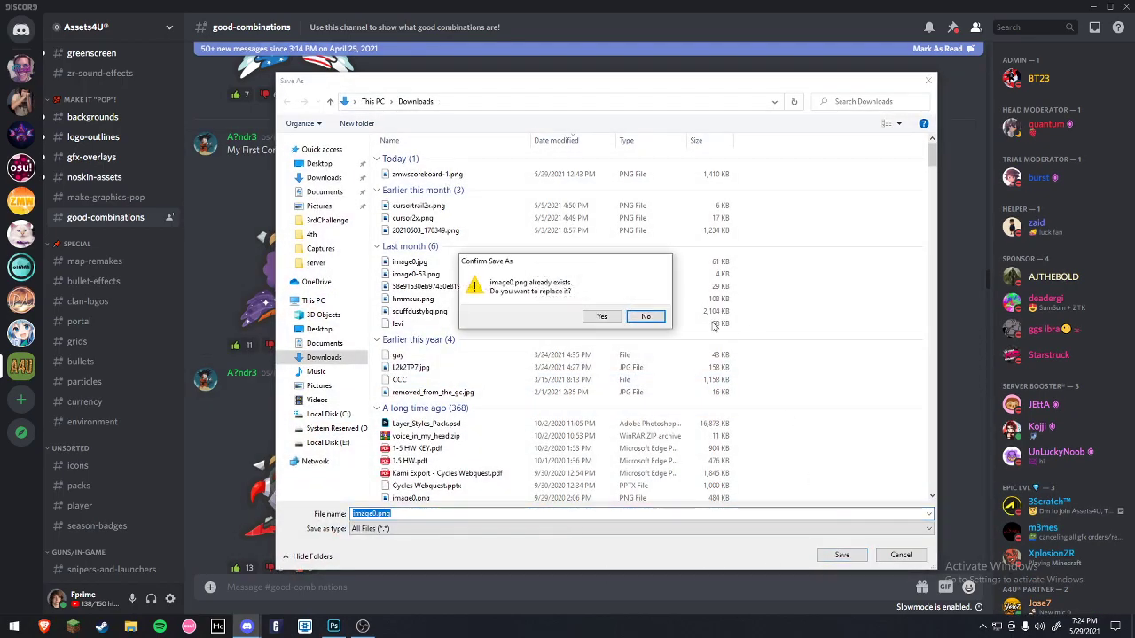
{"action": "left_click", "coordinate": [645, 318]}
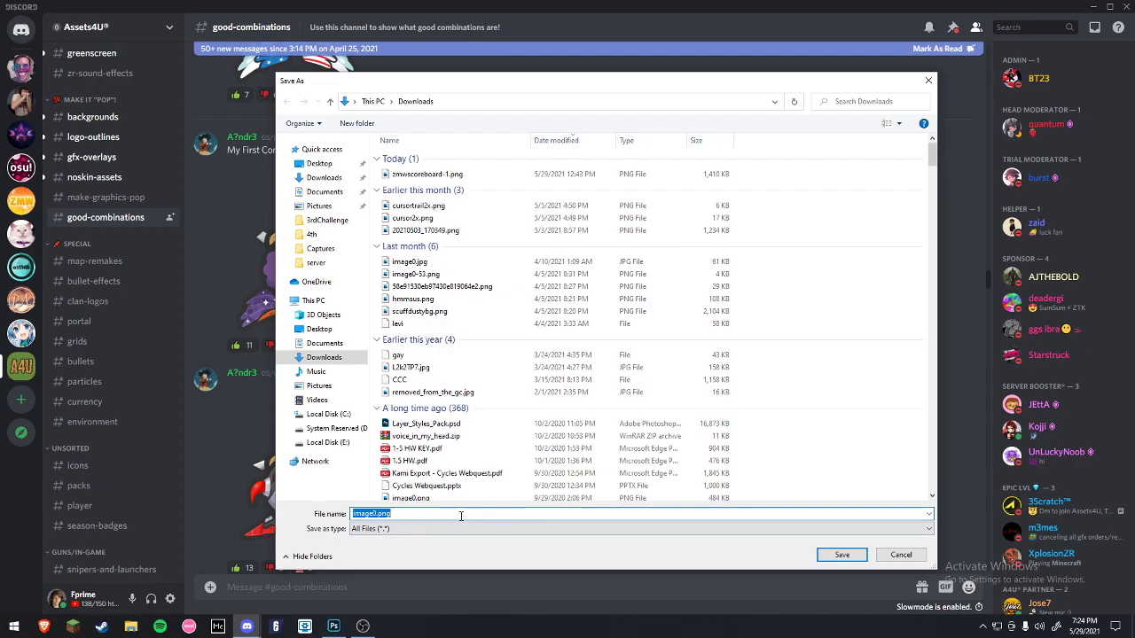
{"action": "type", "text": "zrlol"}
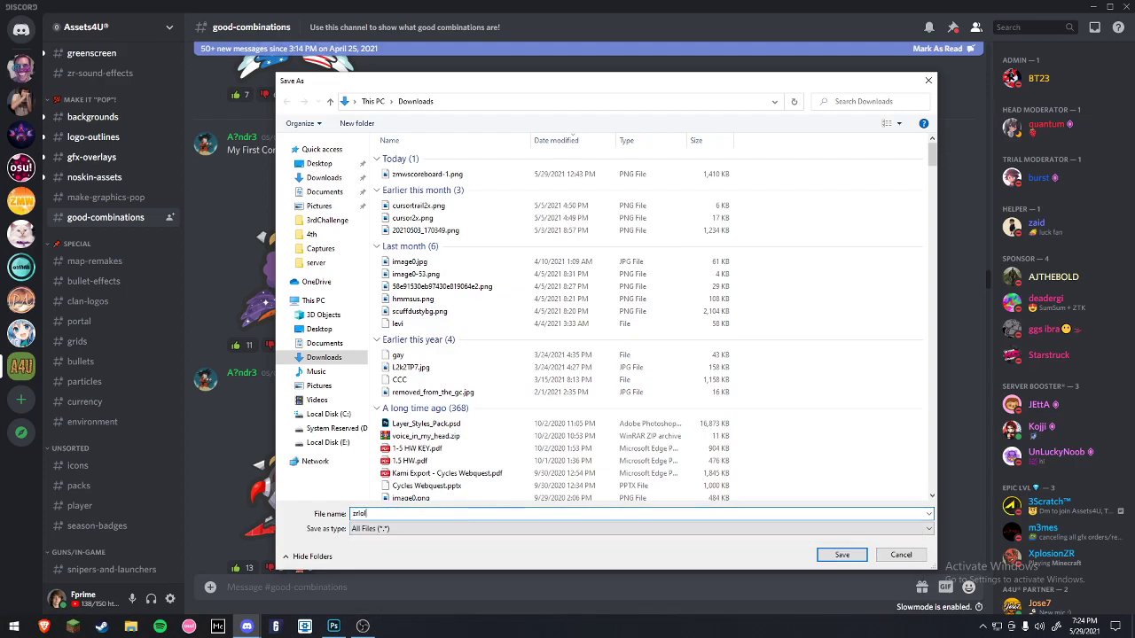
{"action": "left_click", "coordinate": [856, 559]}
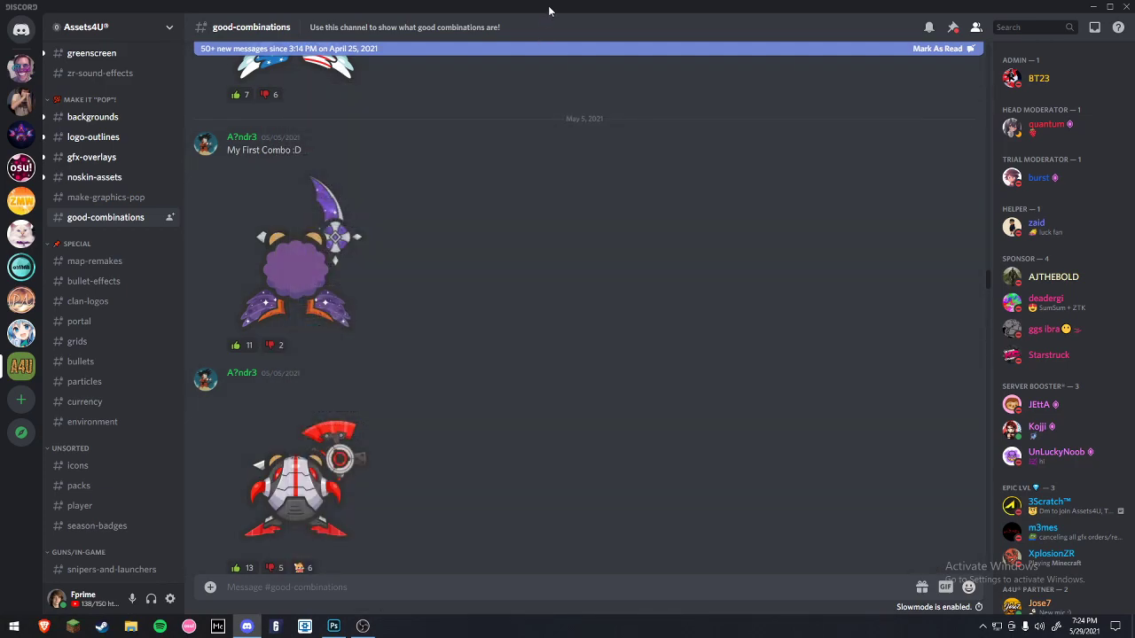
Return to Photoshop and place the zrlol image from the Downloads folder into the zr document.
{"action": "key", "text": "alt+Tab"}
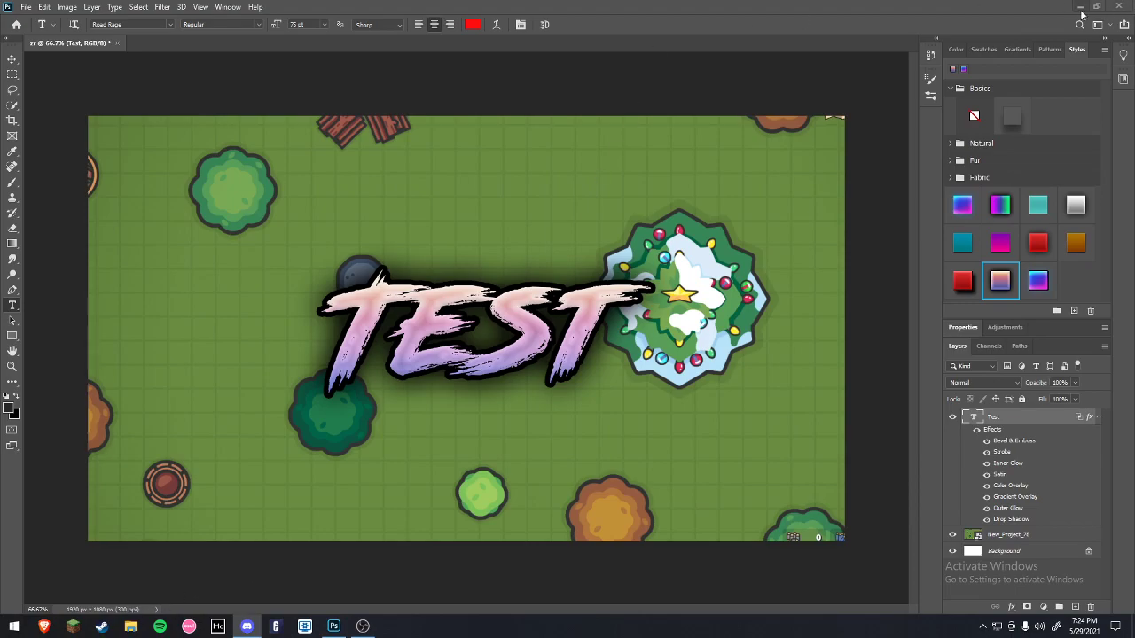
{"action": "left_click", "coordinate": [130, 625]}
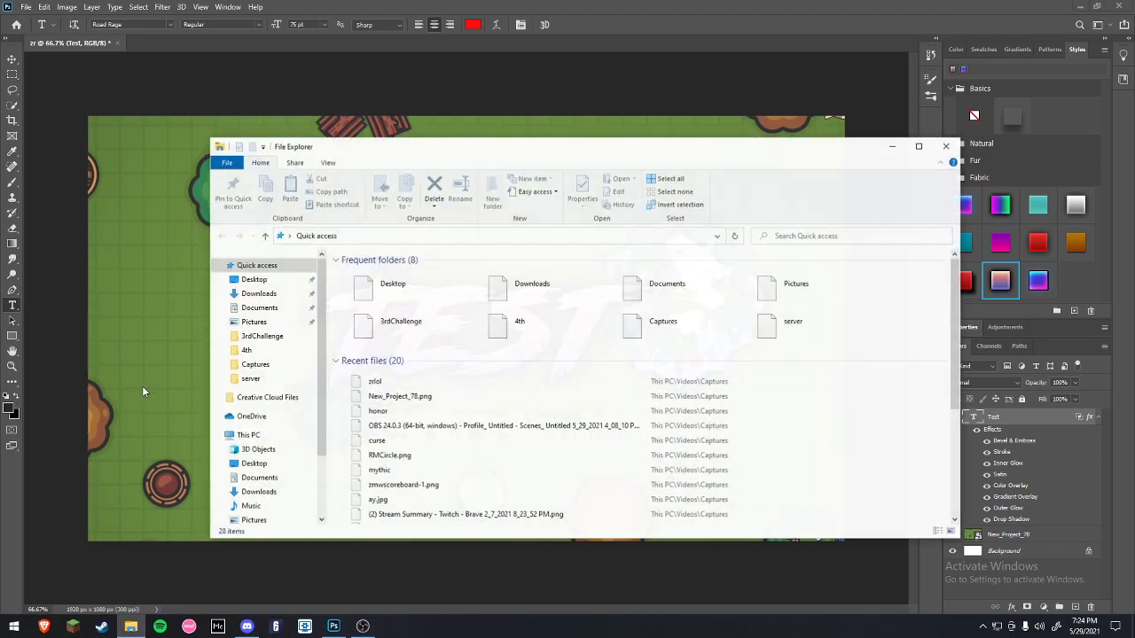
{"action": "left_click", "coordinate": [257, 293]}
{"action": "left_click_drag", "start_coordinate": [405, 294], "coordinate": [222, 301]}
{"action": "left_click", "coordinate": [358, 291]}
{"action": "left_click_drag", "start_coordinate": [406, 293], "coordinate": [165, 305]}
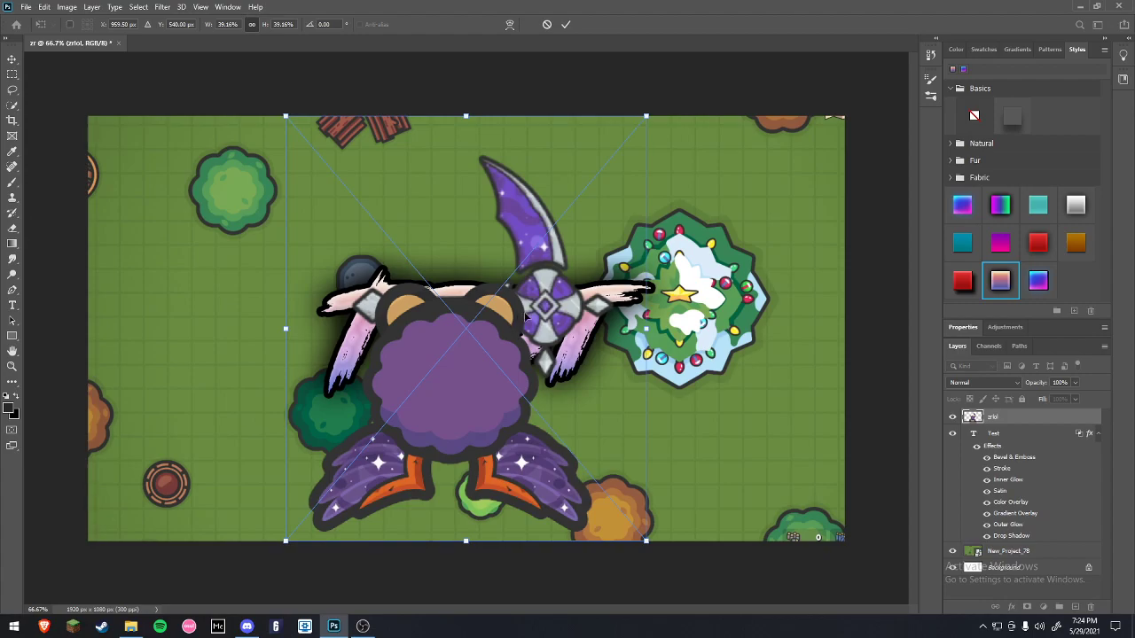
Scale the zrlol character to about 17%, rotate it about 22° and place it below the start of the TEST text.
{"action": "left_click_drag", "start_coordinate": [660, 106], "coordinate": [456, 386]}
{"action": "left_click_drag", "start_coordinate": [329, 401], "coordinate": [429, 452]}
{"action": "left_click_drag", "start_coordinate": [513, 396], "coordinate": [527, 387]}
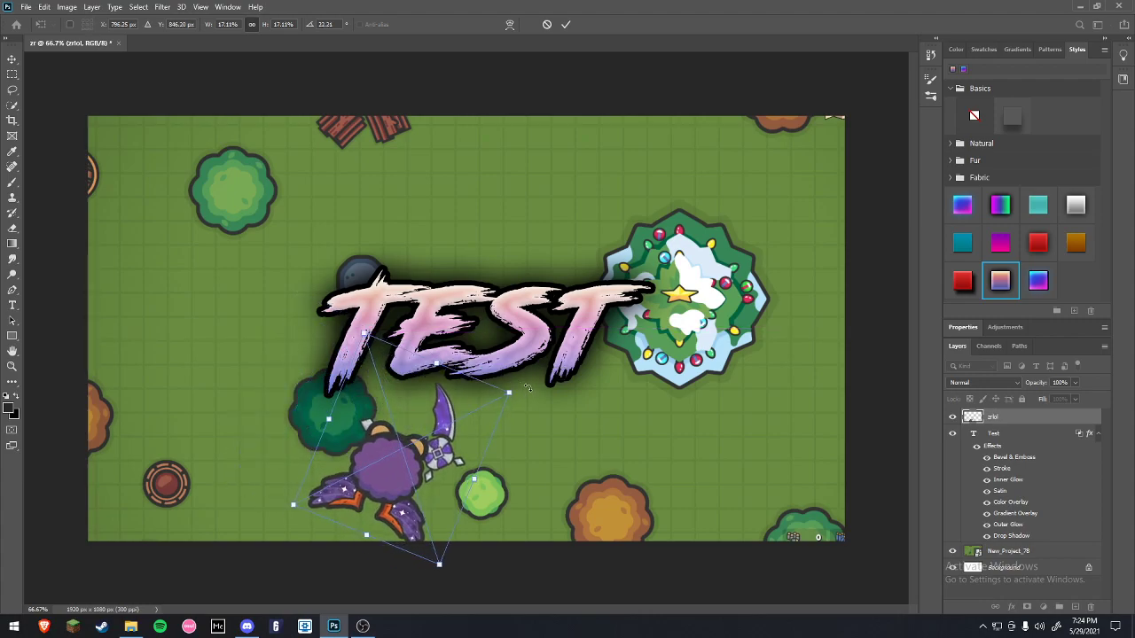
{"action": "left_click", "coordinate": [565, 27]}
{"action": "key", "text": "t"}
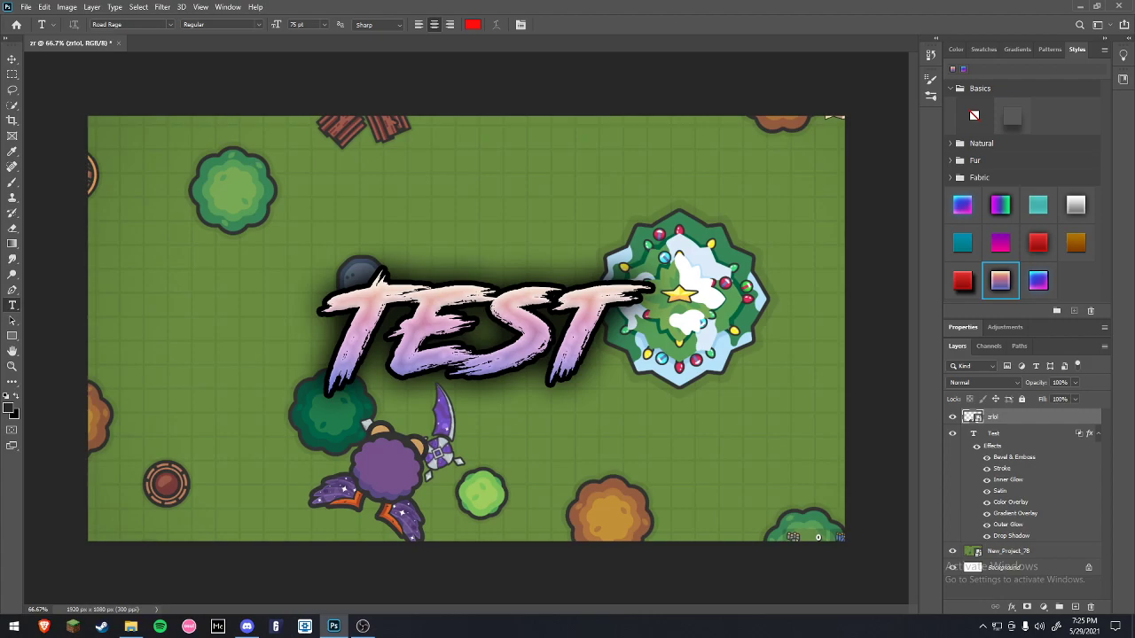
Switch to Discord, find the Awp in the snipers-and-launchers channel and save its image to the desktop as awp.
{"action": "left_click_drag", "start_coordinate": [1134, 23], "coordinate": [444, 0]}
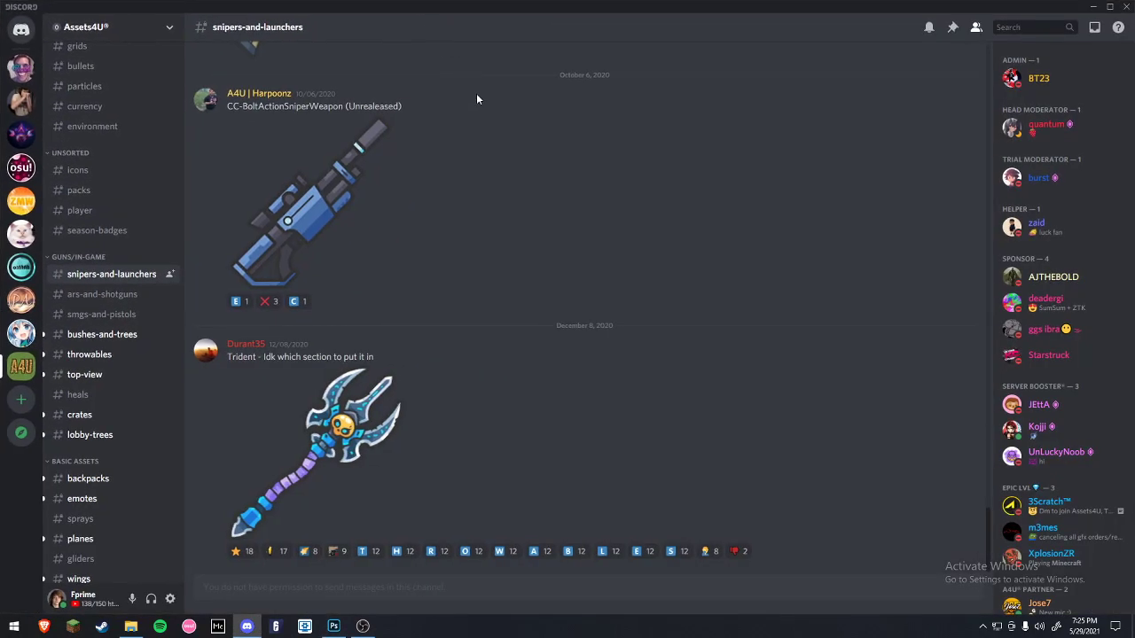
{"action": "scroll", "coordinate": [452, 326], "scroll_direction": "up", "scroll_amount": 12}
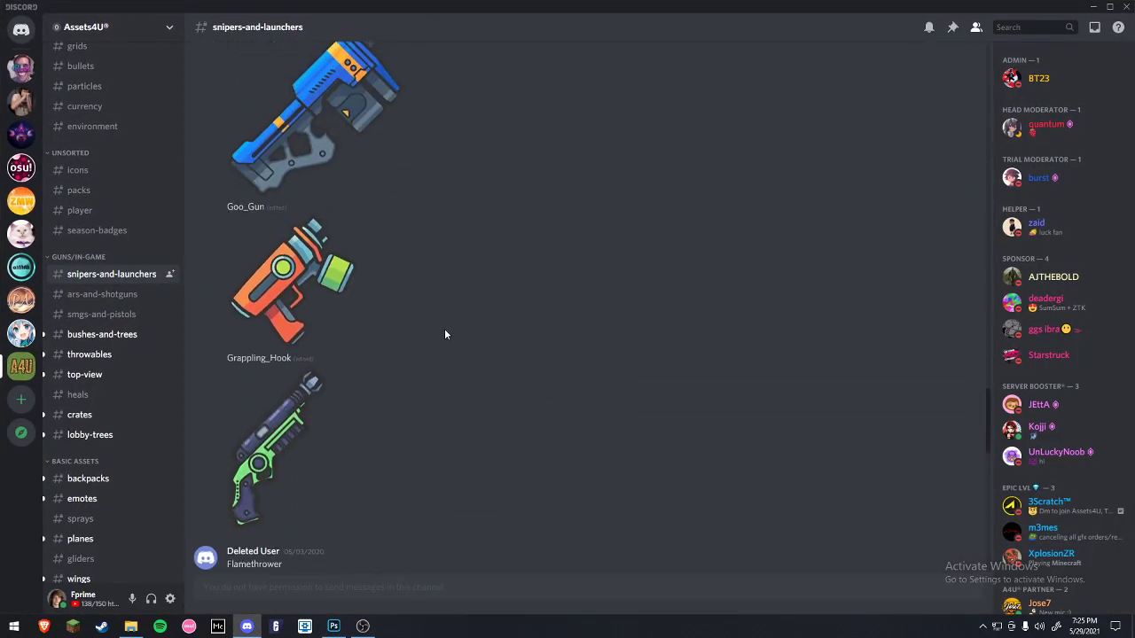
{"action": "scroll", "coordinate": [444, 328], "scroll_direction": "up", "scroll_amount": 5}
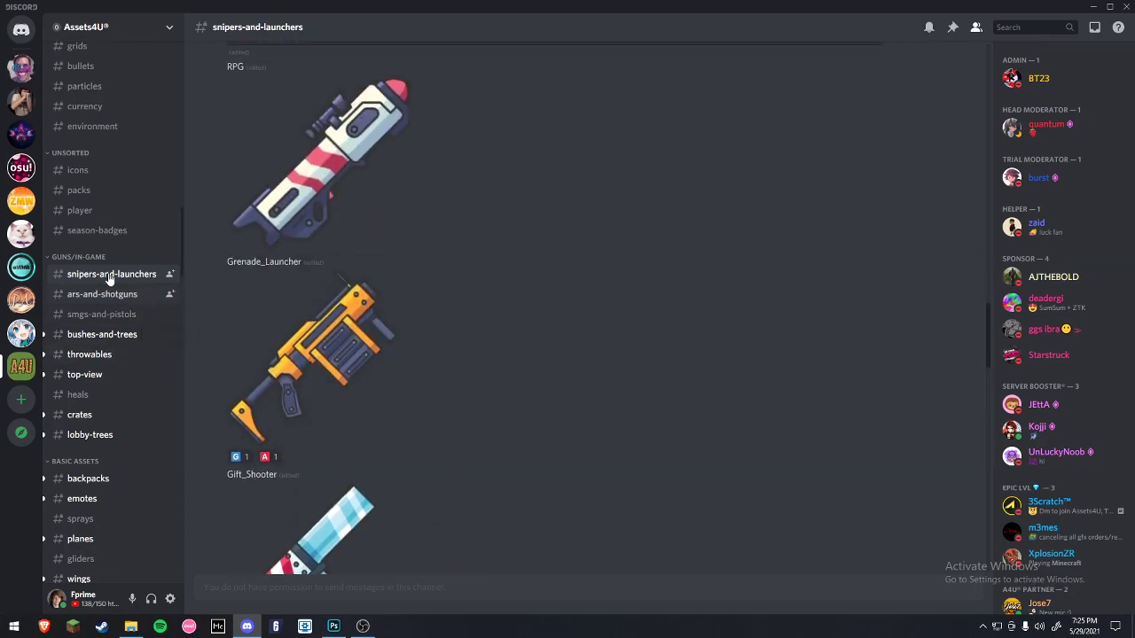
{"action": "scroll", "coordinate": [340, 321], "scroll_direction": "up", "scroll_amount": 3}
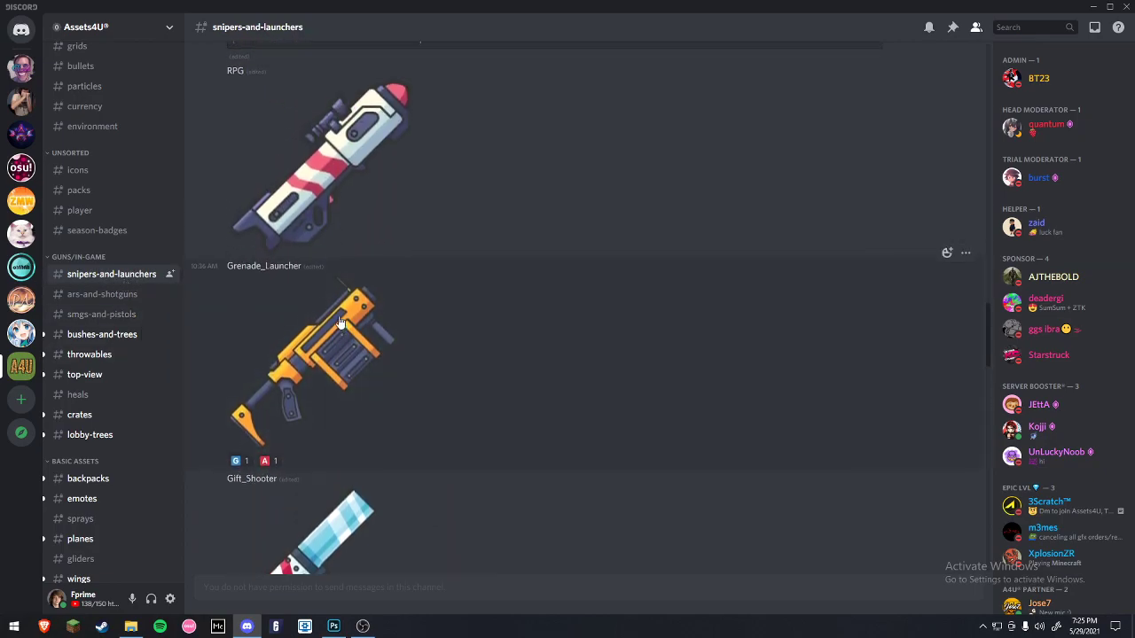
{"action": "scroll", "coordinate": [340, 321], "scroll_direction": "up", "scroll_amount": 3}
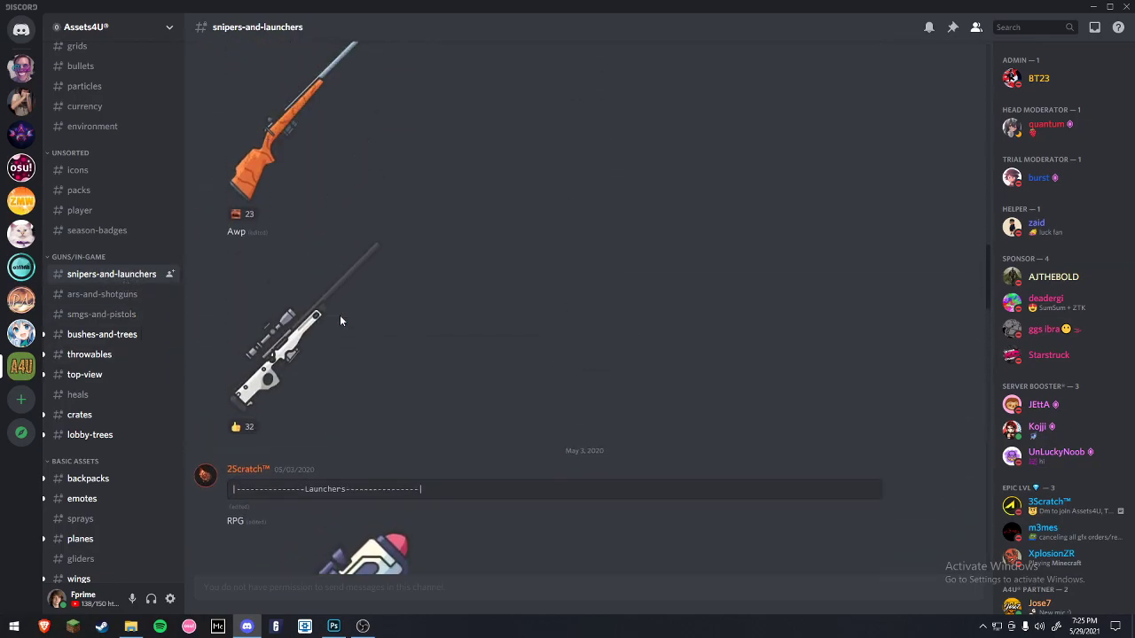
{"action": "right_click", "coordinate": [293, 351]}
{"action": "left_click", "coordinate": [321, 514]}
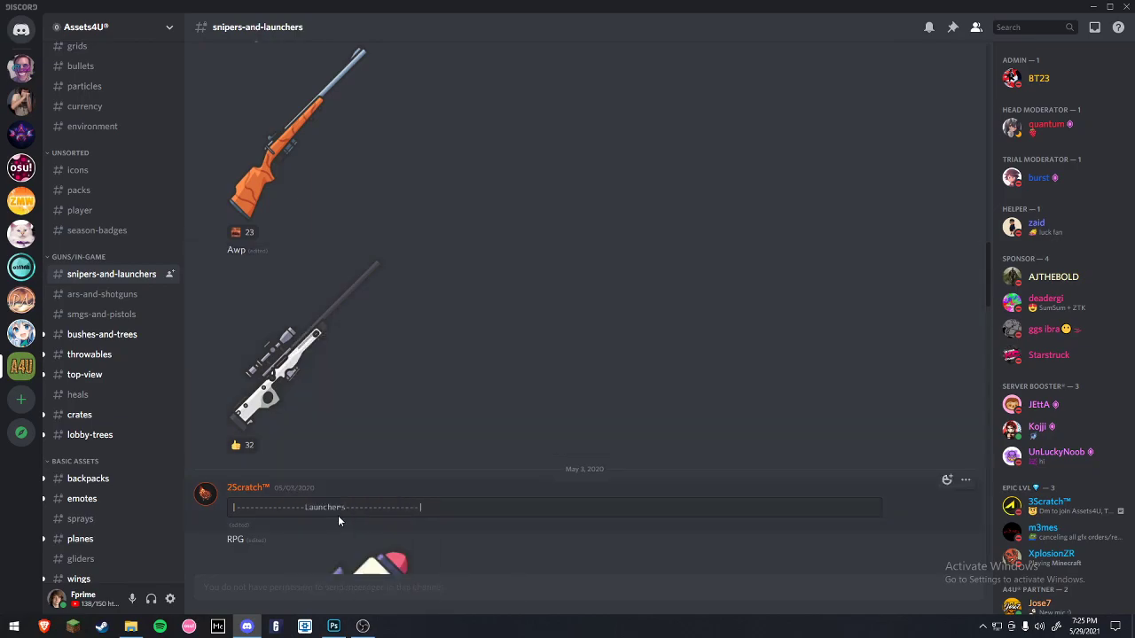
{"action": "type", "text": "awp"}
{"action": "left_click", "coordinate": [435, 530]}
{"action": "left_click", "coordinate": [319, 163]}
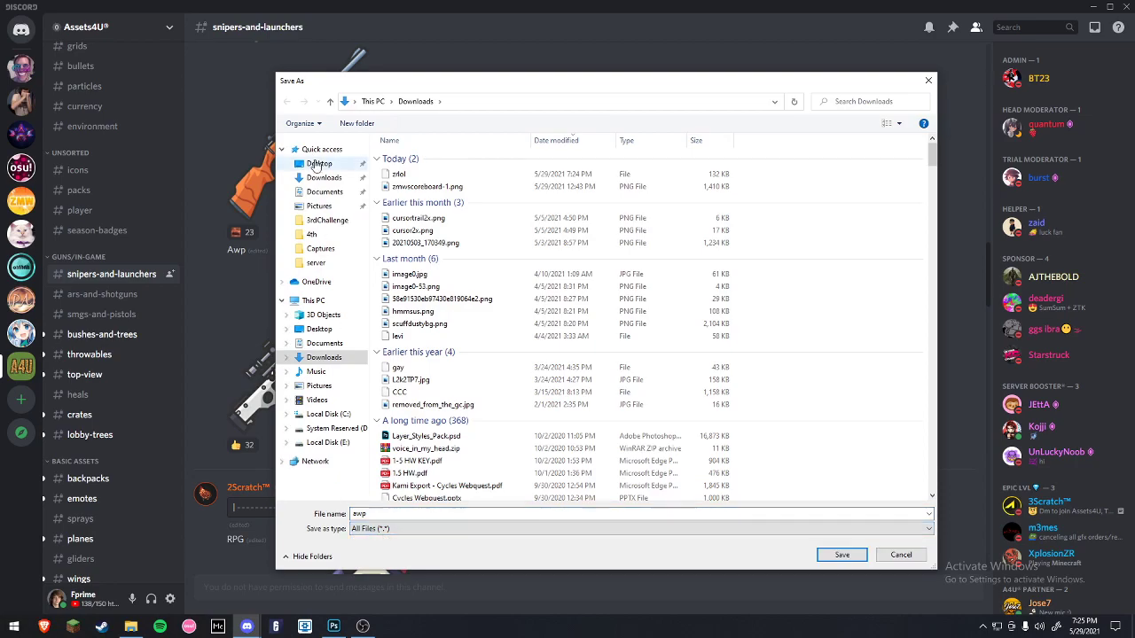
{"action": "left_click", "coordinate": [319, 163]}
{"action": "left_click", "coordinate": [831, 555]}
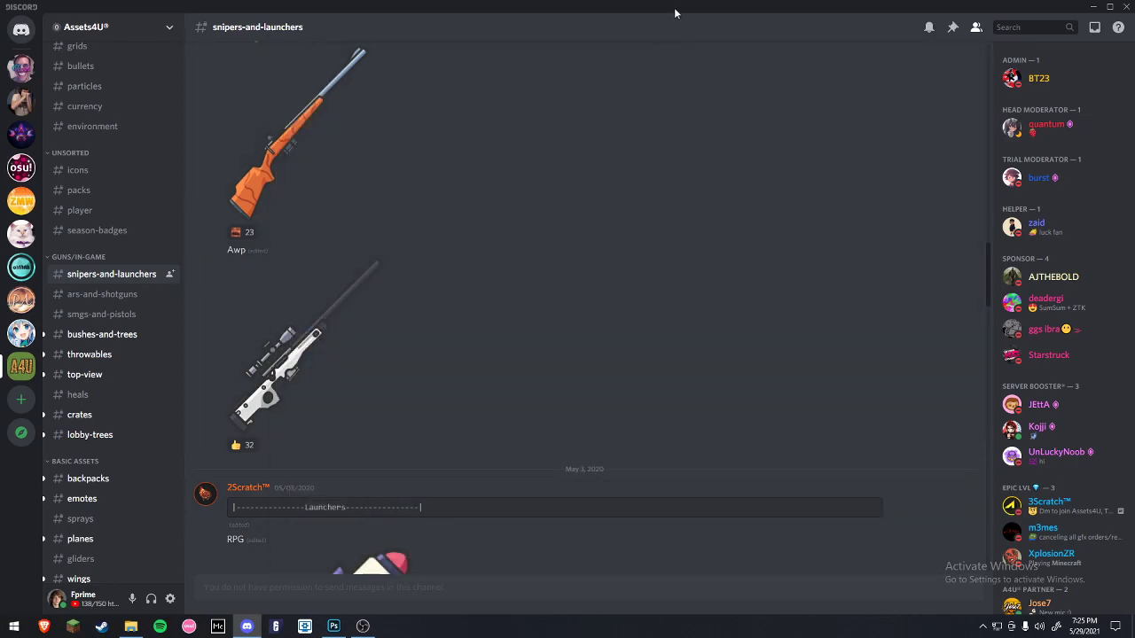
Leave Discord and place the awp image from the desktop into the zr document in Photoshop.
{"action": "left_click", "coordinate": [1093, 7]}
{"action": "left_click", "coordinate": [1076, 7]}
{"action": "left_click_drag", "start_coordinate": [519, 152], "coordinate": [685, 115]}
{"action": "left_click_drag", "start_coordinate": [211, 345], "coordinate": [514, 434]}
Scale the awp rifle to about 43%, rotate it about 51° and place it above the TEST text.
{"action": "left_click_drag", "start_coordinate": [662, 110], "coordinate": [808, 319]}
{"action": "left_click_drag", "start_coordinate": [691, 316], "coordinate": [454, 245]}
{"action": "left_click_drag", "start_coordinate": [341, 257], "coordinate": [511, 230]}
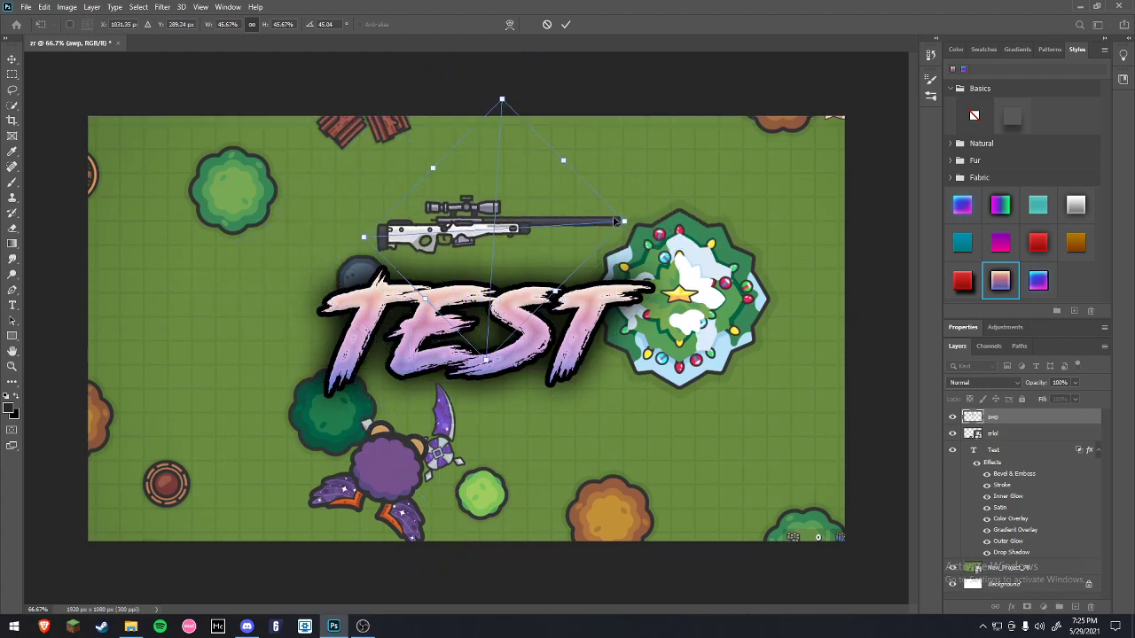
{"action": "left_click_drag", "start_coordinate": [624, 221], "coordinate": [611, 222]}
{"action": "left_click_drag", "start_coordinate": [502, 232], "coordinate": [508, 225]}
{"action": "left_click_drag", "start_coordinate": [677, 211], "coordinate": [678, 230]}
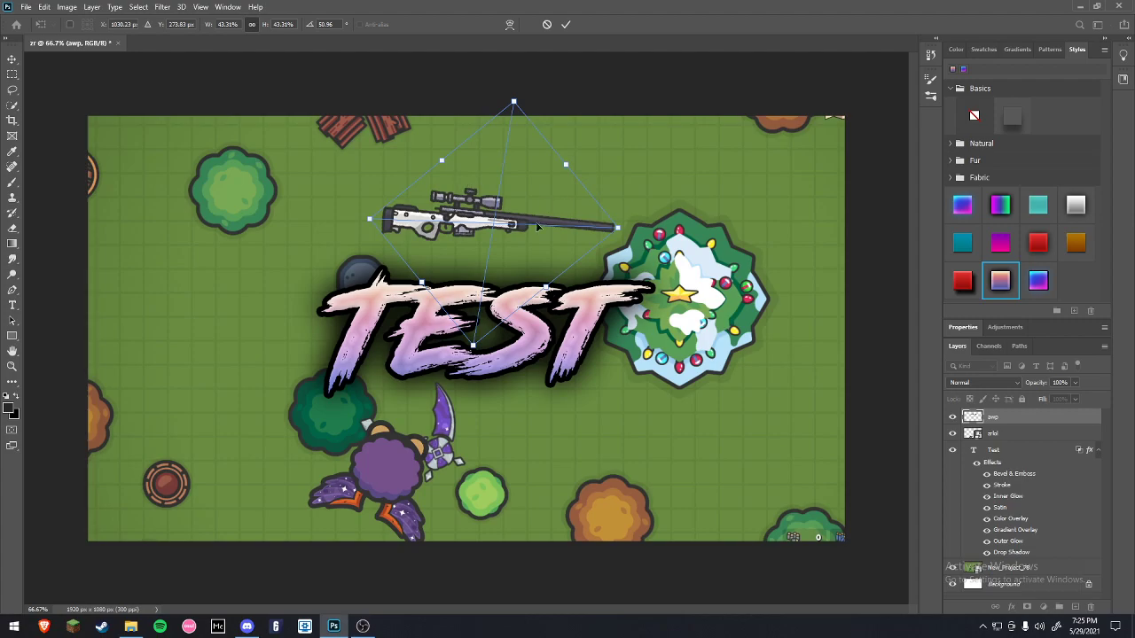
{"action": "left_click", "coordinate": [566, 25]}
{"action": "key", "text": "t"}
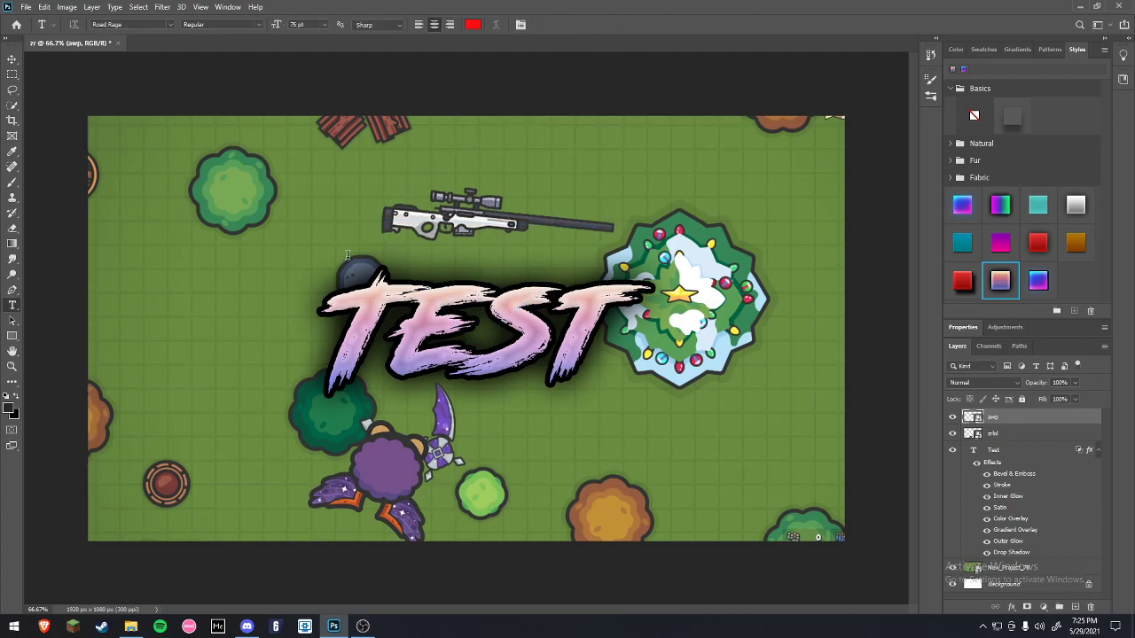
Free-transform the awp rifle again, shifting it left to about X 935 px and setting its rotation to about 46°.
{"action": "key", "text": "w"}
{"action": "right_click", "coordinate": [436, 219]}
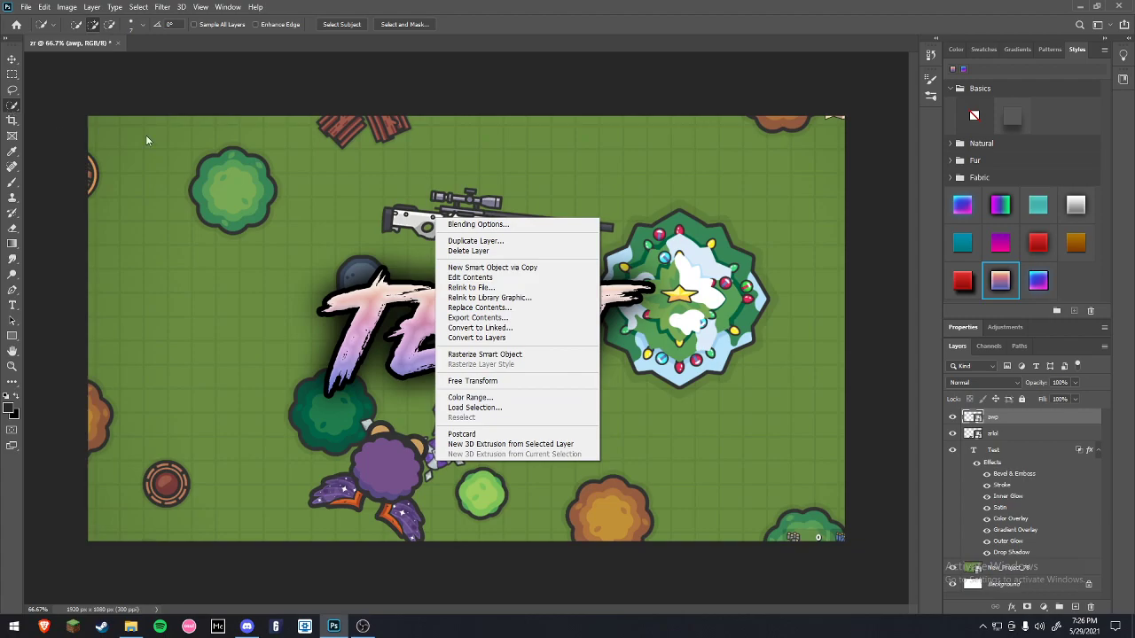
{"action": "left_click", "coordinate": [474, 382]}
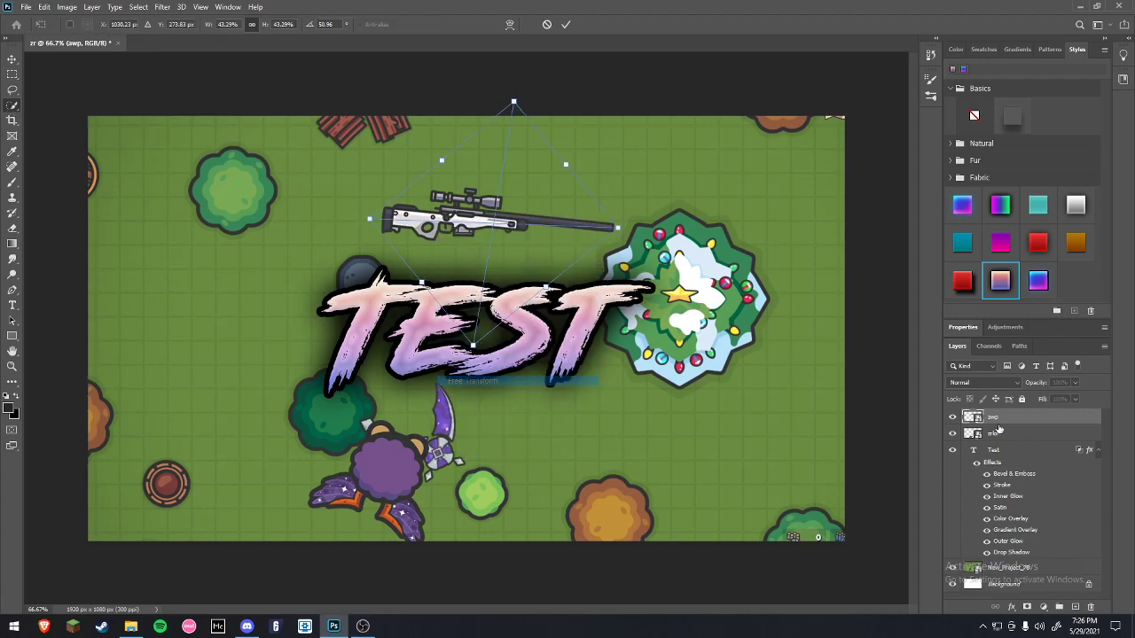
{"action": "left_click_drag", "start_coordinate": [537, 215], "coordinate": [500, 214]}
{"action": "left_click_drag", "start_coordinate": [624, 229], "coordinate": [629, 214]}
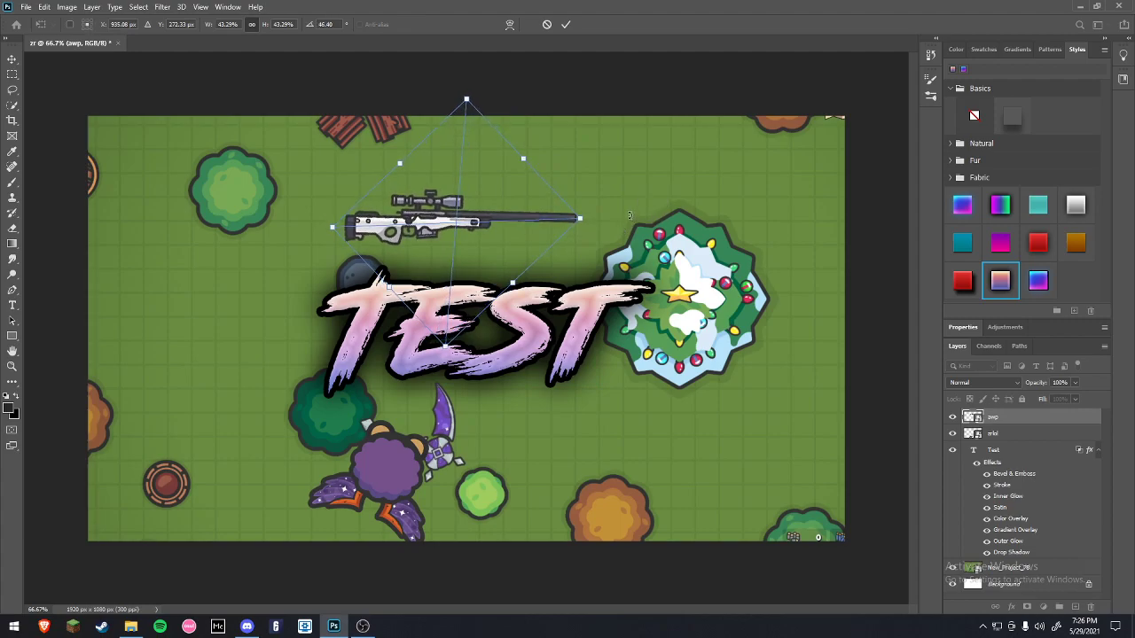
{"action": "left_click", "coordinate": [566, 24]}
{"action": "key", "text": "w"}
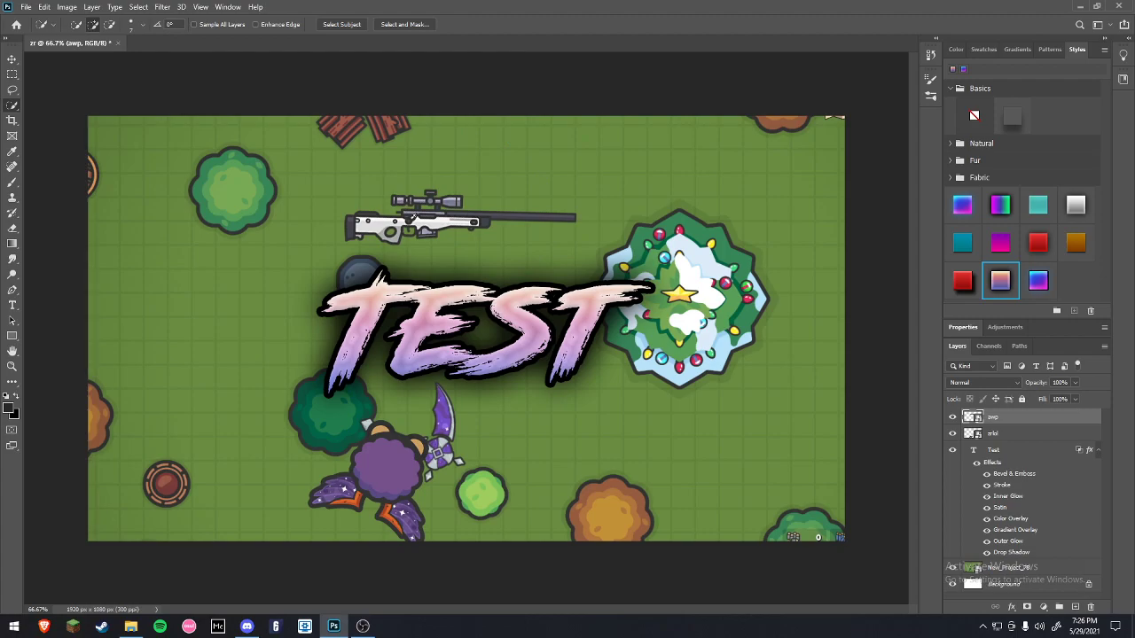
Leave Photoshop for the desktop, close the Downloads window and place frame.png into the zr document at full canvas size.
{"action": "left_click", "coordinate": [1079, 6]}
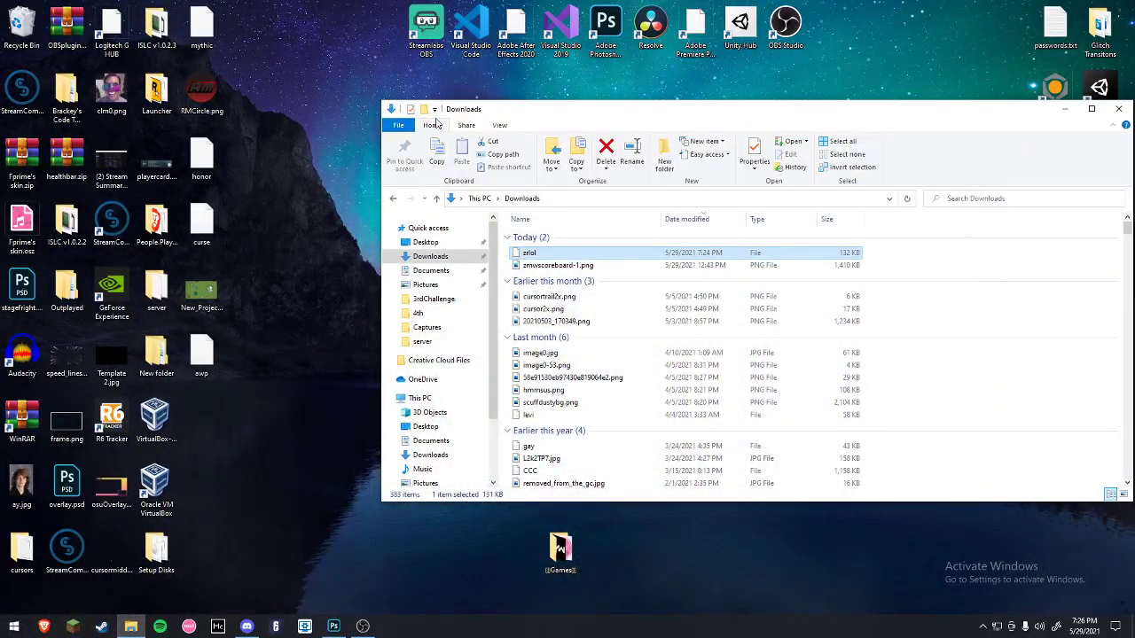
{"action": "left_click", "coordinate": [1114, 108]}
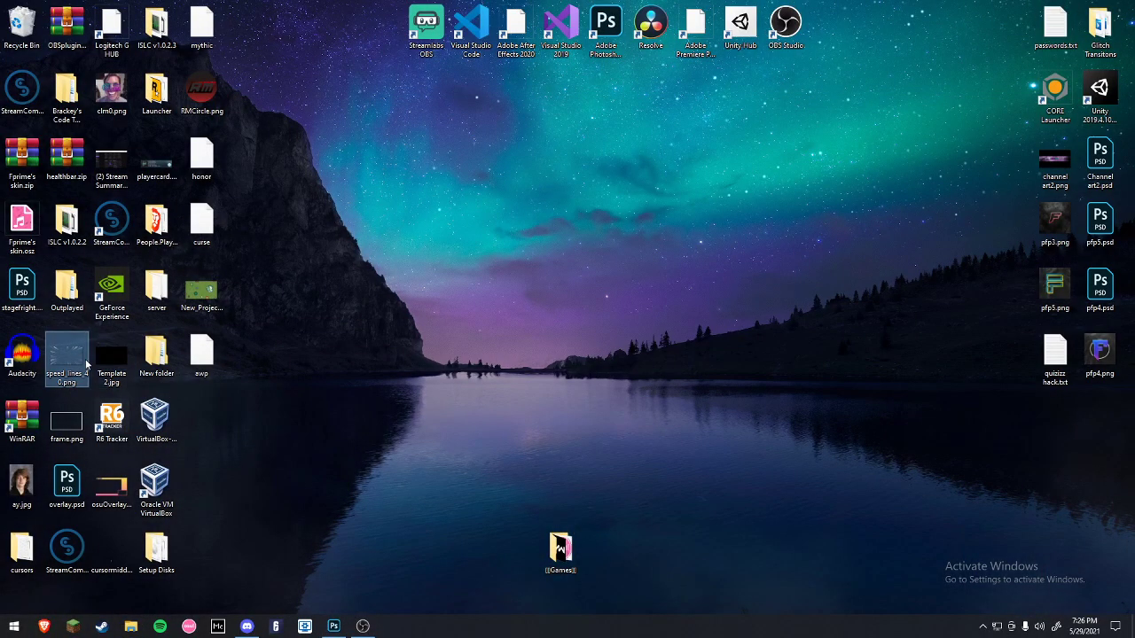
{"action": "left_click_drag", "start_coordinate": [62, 430], "coordinate": [355, 558]}
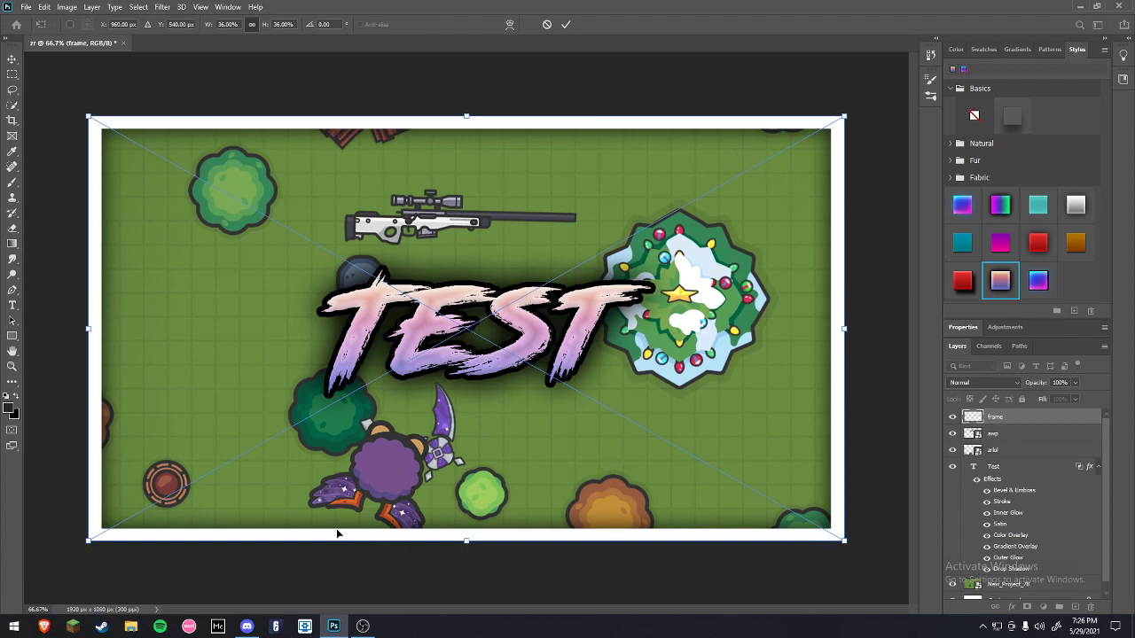
{"action": "left_click", "coordinate": [565, 24]}
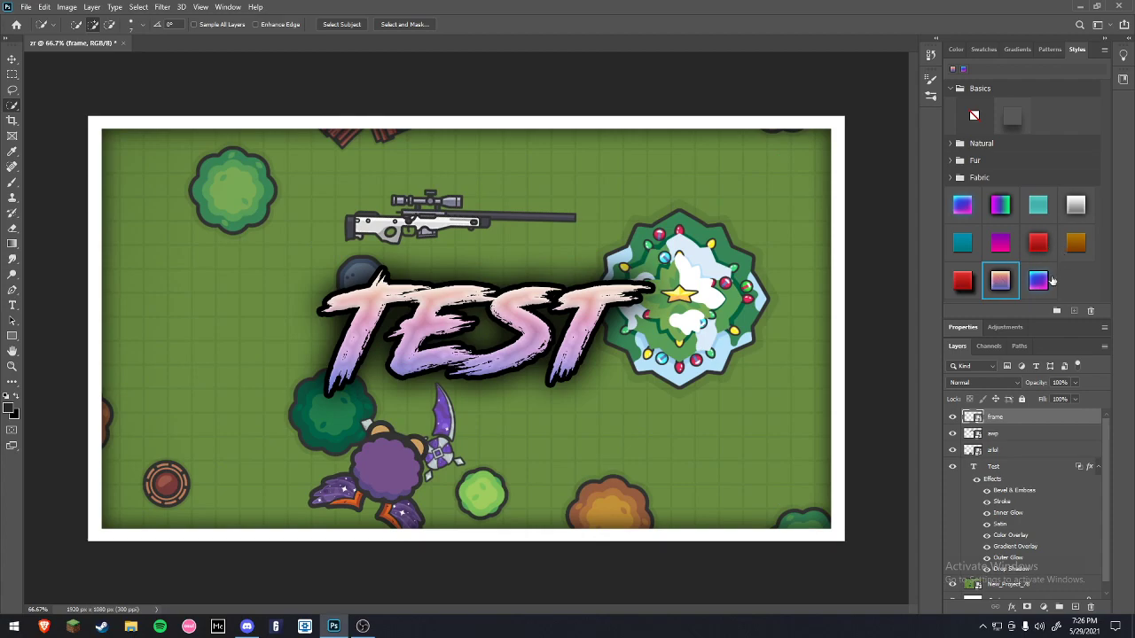
Apply the white-to-grey gradient style to the frame layer and set its blend mode to Overlay.
{"action": "left_click", "coordinate": [1008, 384]}
{"action": "left_click", "coordinate": [1089, 388]}
{"action": "left_click", "coordinate": [1076, 208]}
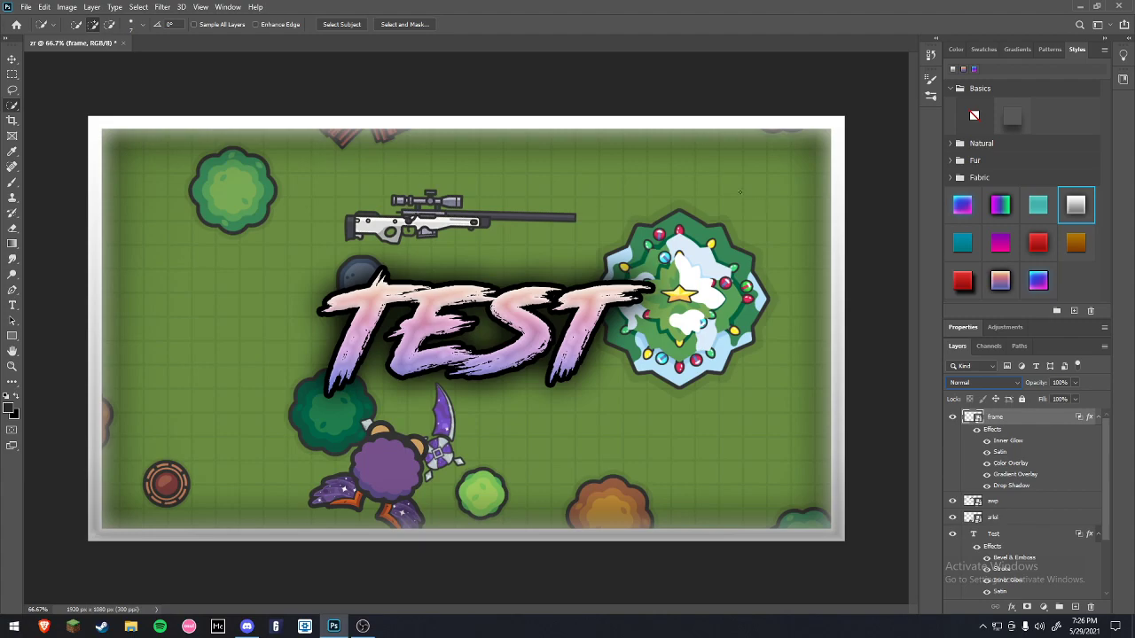
{"action": "left_click", "coordinate": [983, 383]}
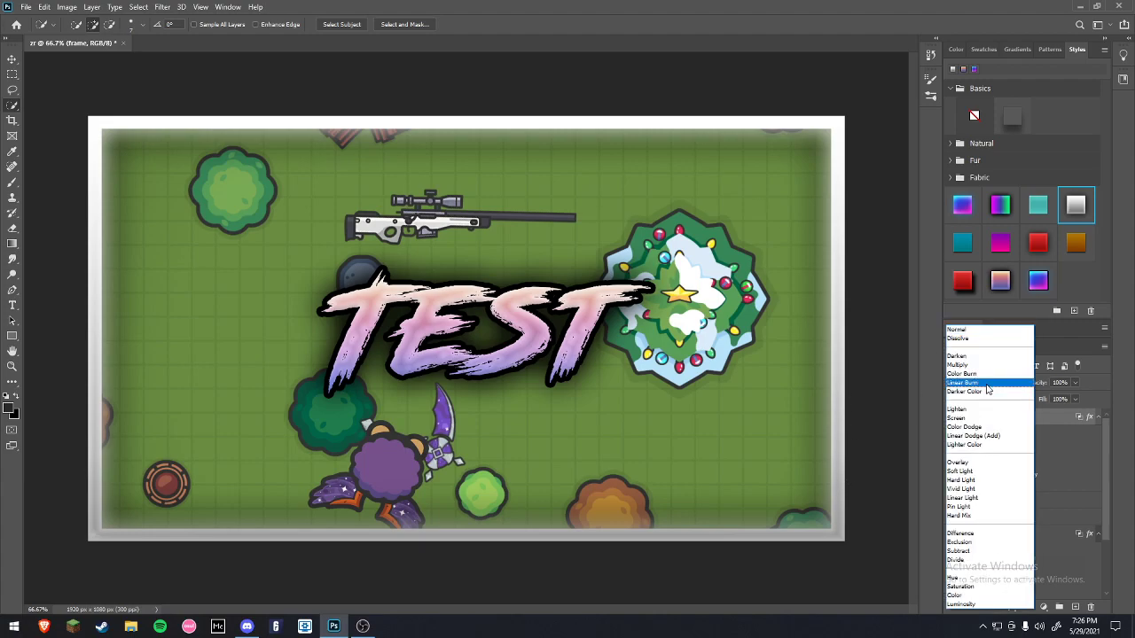
{"action": "left_click", "coordinate": [966, 463]}
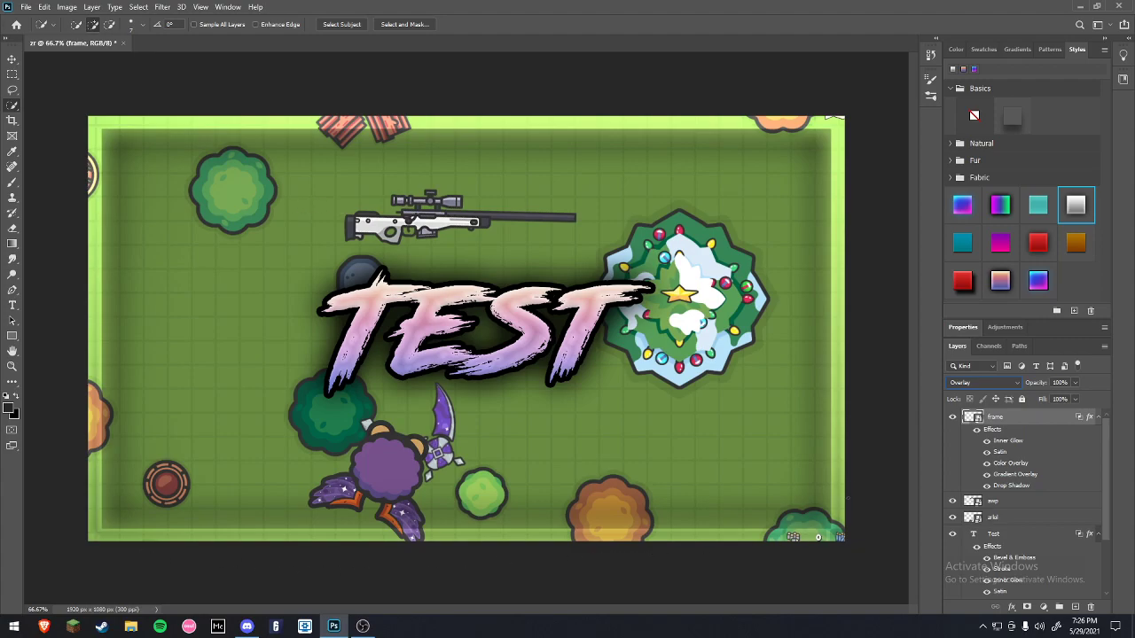
Lower the frame layer's opacity to 60%.
{"action": "left_click", "coordinate": [1074, 382]}
{"action": "left_click_drag", "start_coordinate": [1079, 398], "coordinate": [1042, 398]}
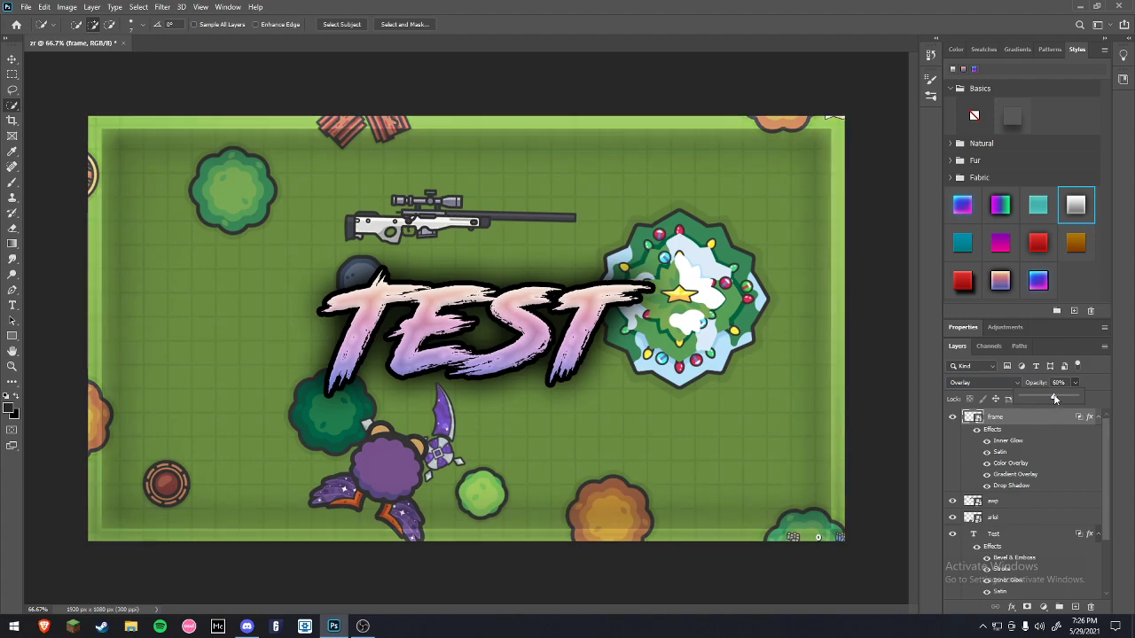
{"action": "left_click", "coordinate": [1076, 382]}
Place the speed_lines_40 image from the desktop into the zr document, filling the whole canvas.
{"action": "left_click", "coordinate": [1078, 5]}
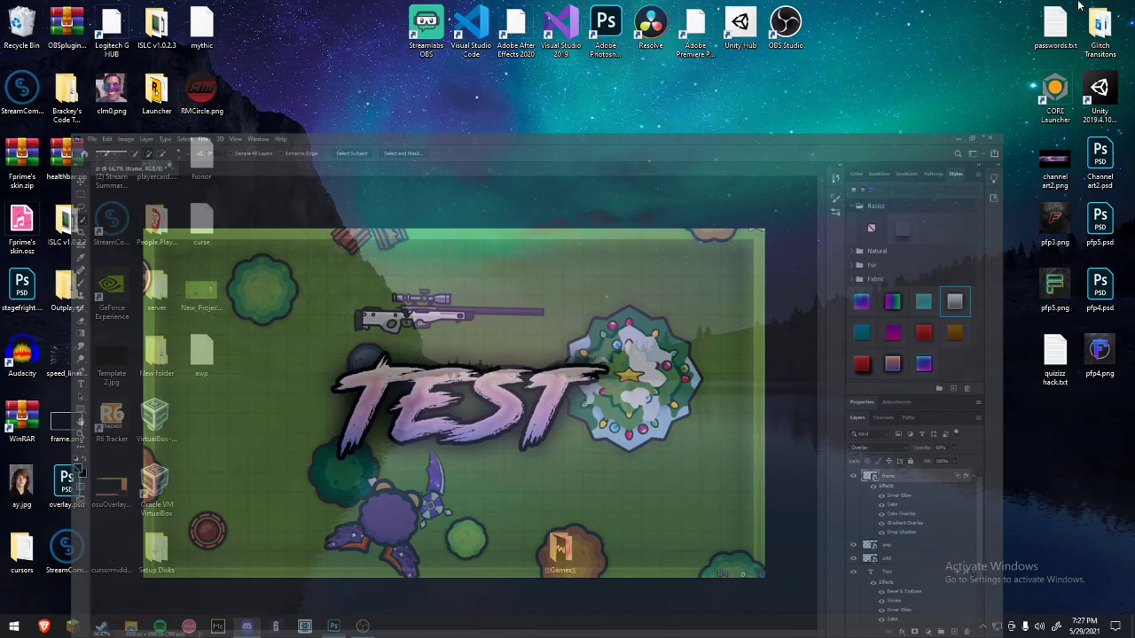
{"action": "left_click", "coordinate": [66, 359]}
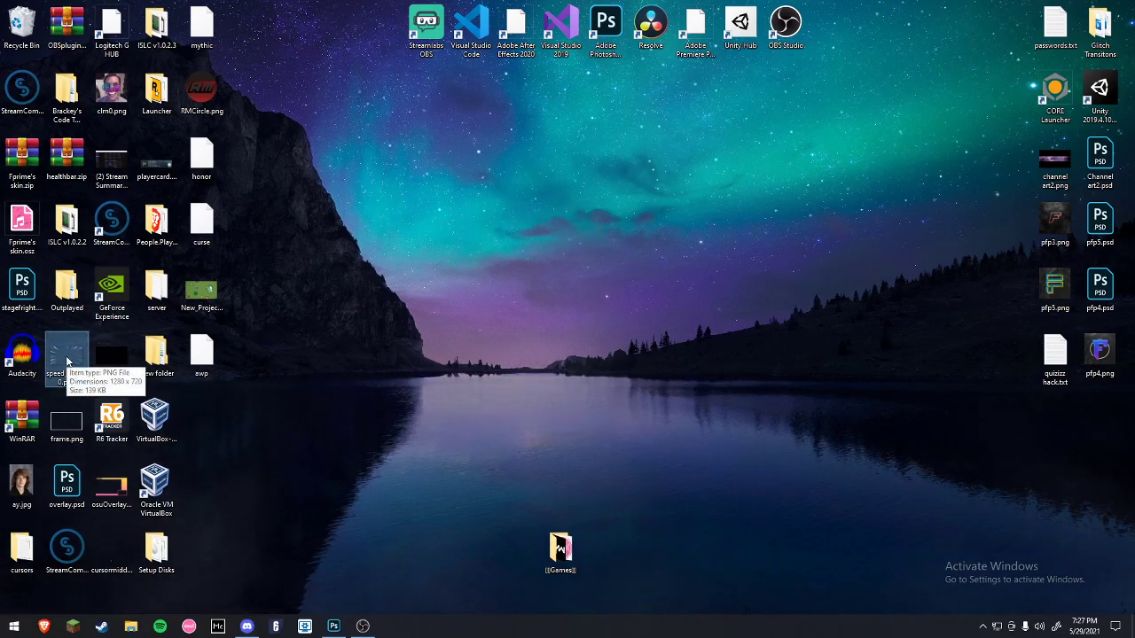
{"action": "left_click_drag", "start_coordinate": [64, 363], "coordinate": [381, 531]}
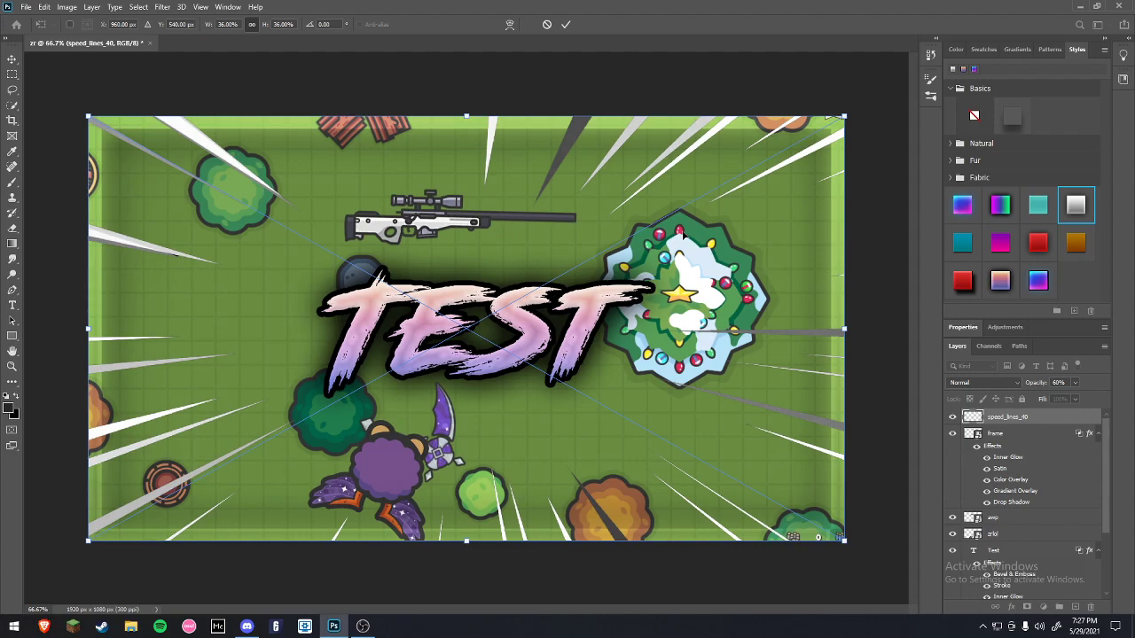
{"action": "left_click", "coordinate": [566, 24]}
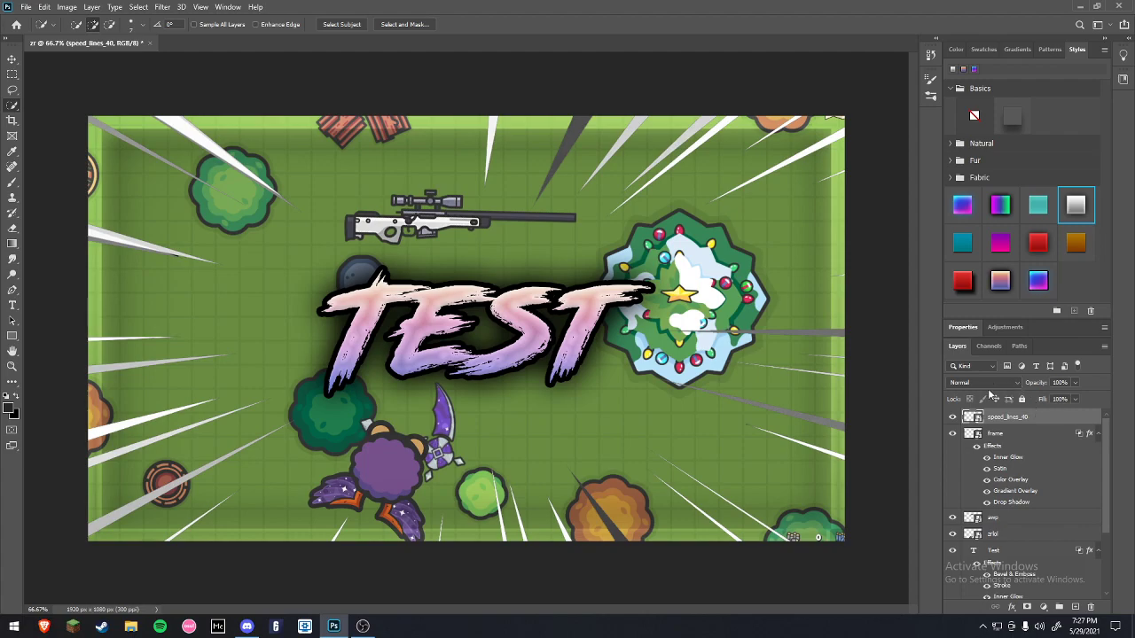
Give the speed_lines_40 layer the white-to-grey gradient style and the Overlay blend mode.
{"action": "left_click", "coordinate": [1075, 219]}
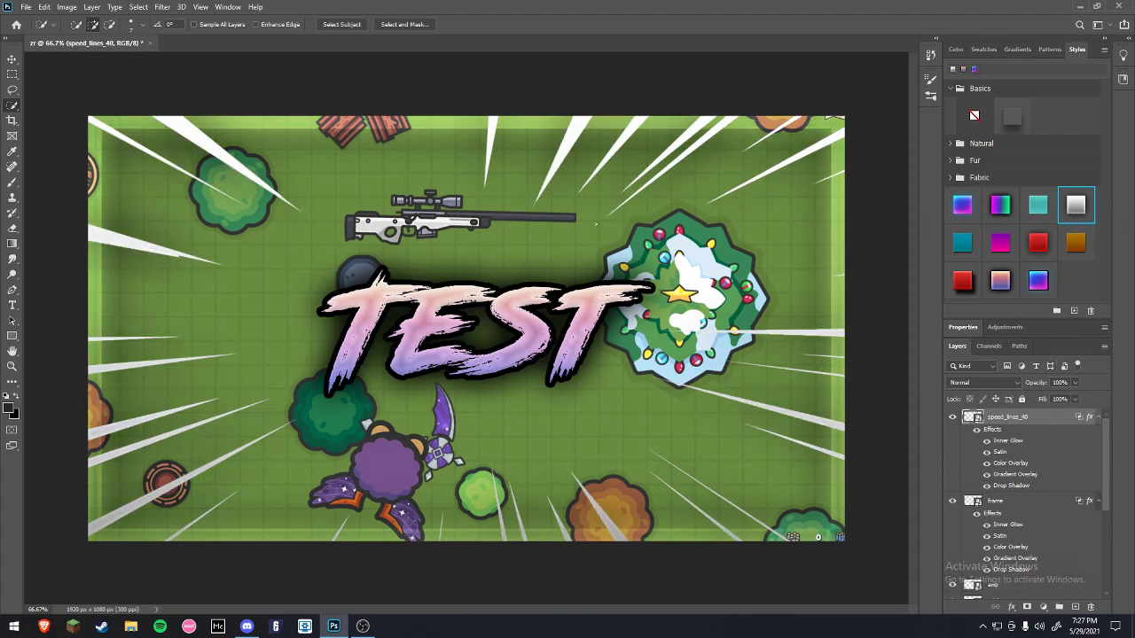
{"action": "left_click", "coordinate": [990, 383]}
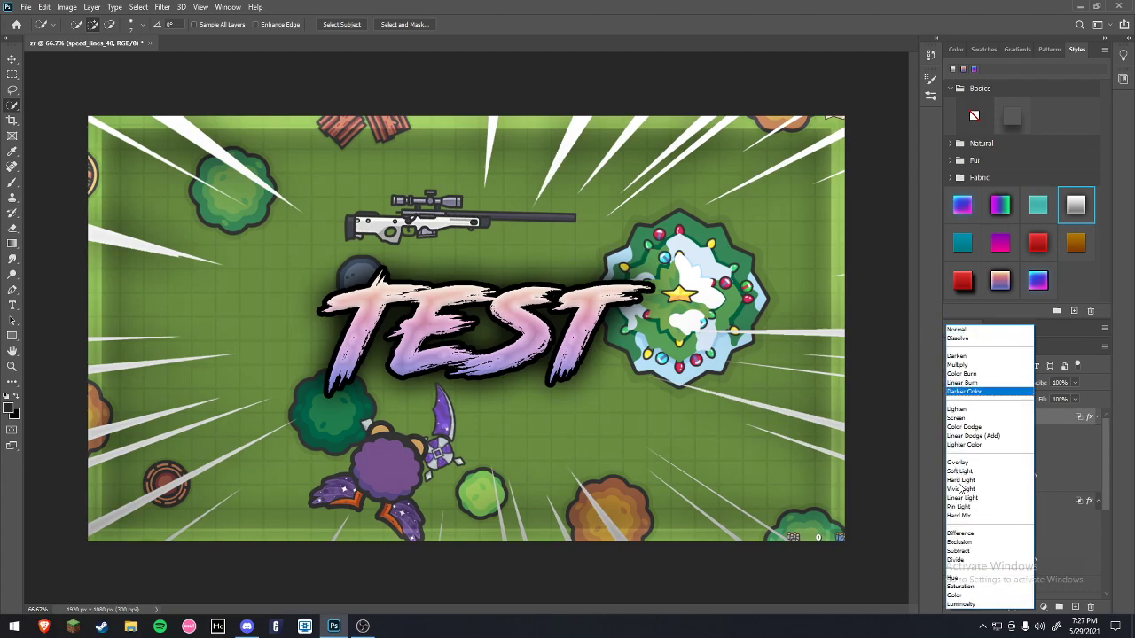
{"action": "left_click", "coordinate": [966, 462]}
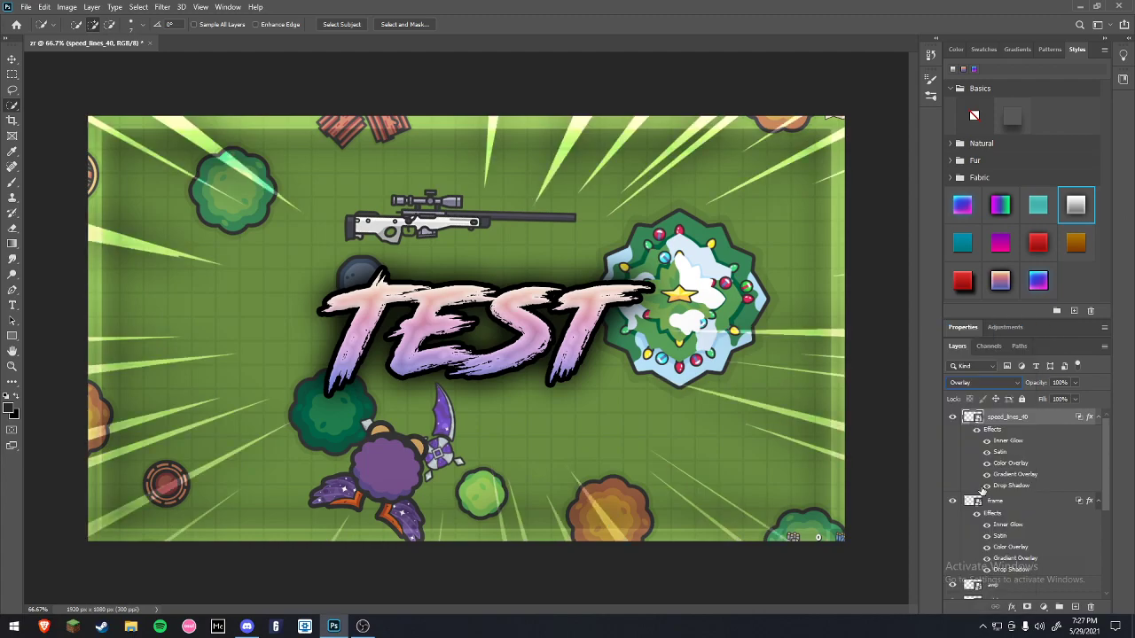
Move the frame layer above speed_lines_40 and reduce the speed_lines_40 layer's opacity to 64%.
{"action": "left_click_drag", "start_coordinate": [1006, 503], "coordinate": [1012, 422]}
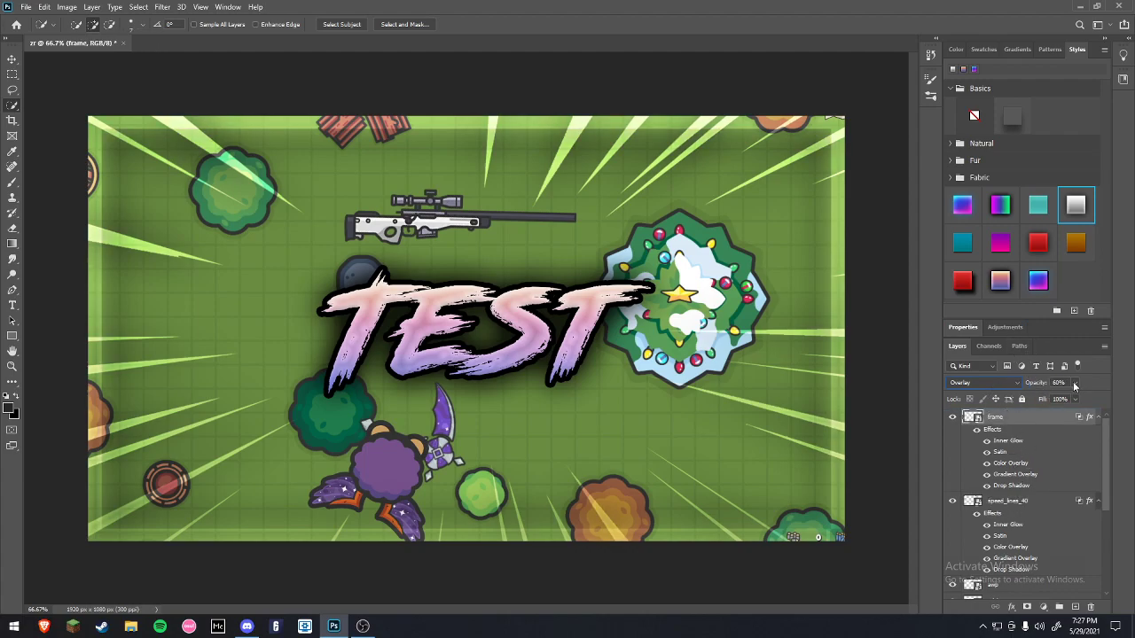
{"action": "left_click", "coordinate": [1008, 502]}
{"action": "left_click", "coordinate": [1074, 383]}
{"action": "left_click_drag", "start_coordinate": [1073, 400], "coordinate": [1052, 399]}
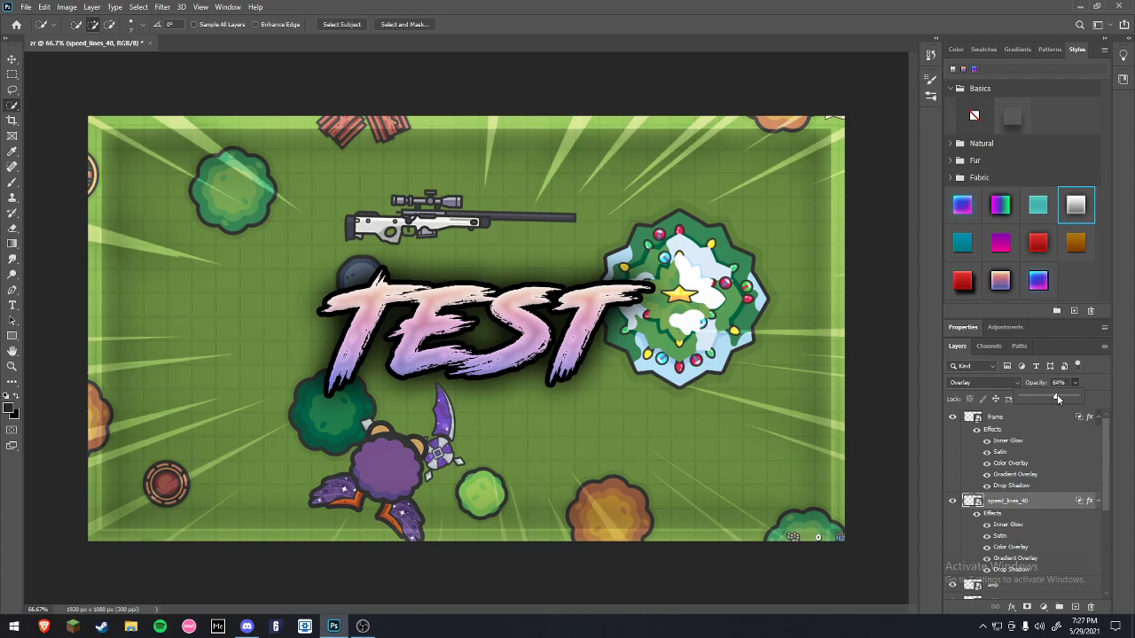
{"action": "left_click", "coordinate": [1090, 388]}
Replace the Test text with "ZR Thumbnails", breaking the line after ZR so it sits on two lines.
{"action": "scroll", "coordinate": [1019, 523], "scroll_direction": "down", "scroll_amount": 5}
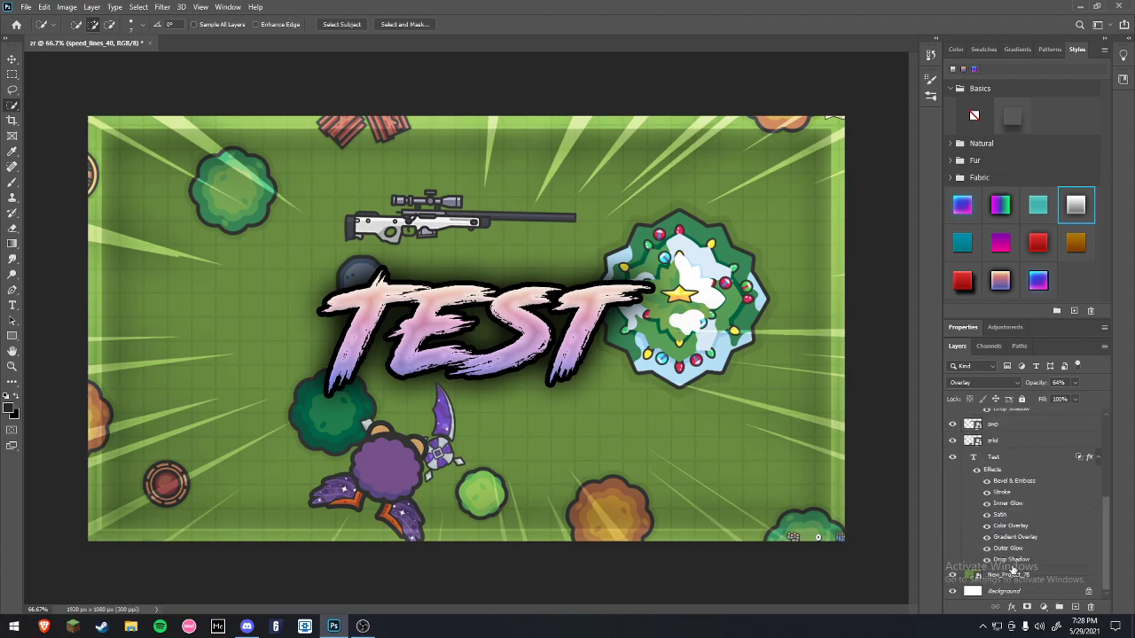
{"action": "left_click", "coordinate": [1023, 576]}
{"action": "left_click", "coordinate": [1012, 457]}
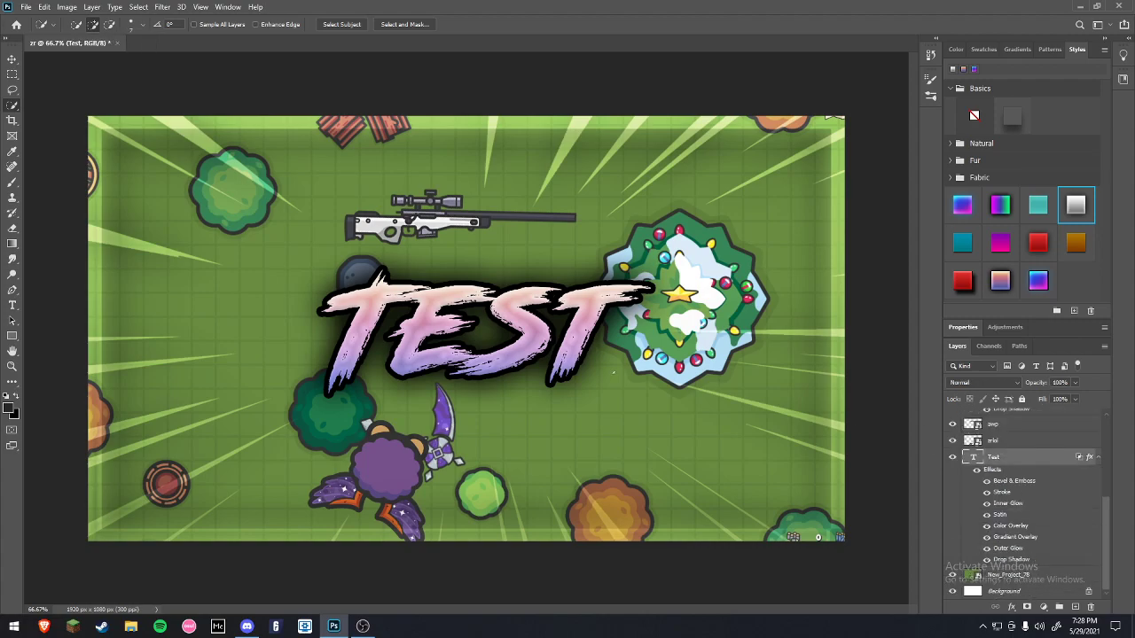
{"action": "key", "text": "t"}
{"action": "left_click", "coordinate": [478, 335]}
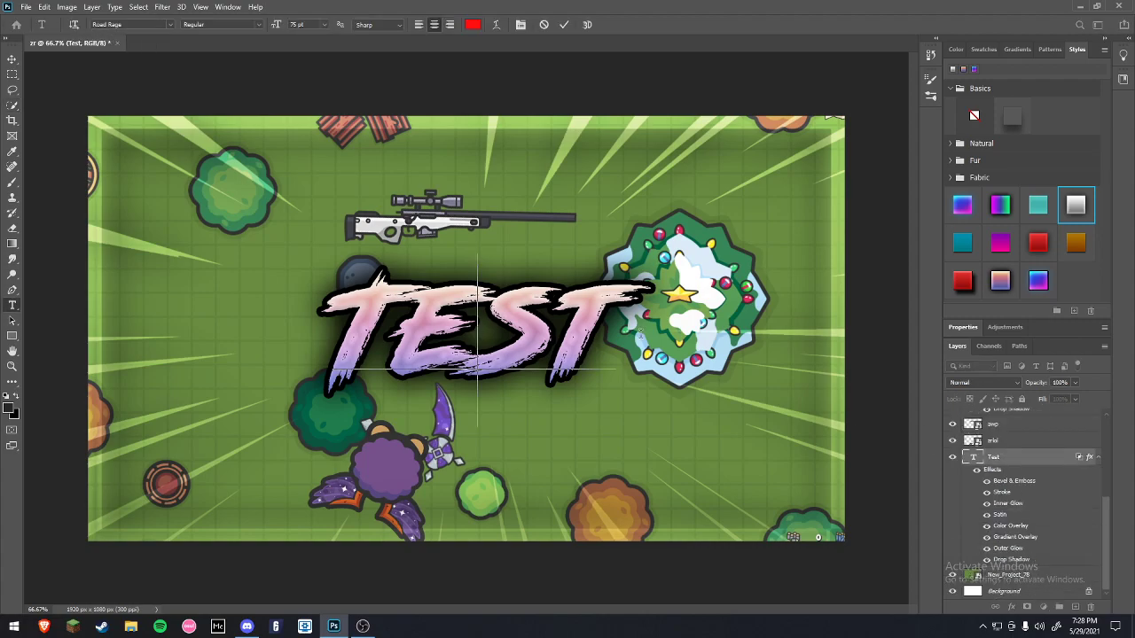
{"action": "key", "text": "ctrl+a"}
{"action": "key", "text": "BackSpace"}
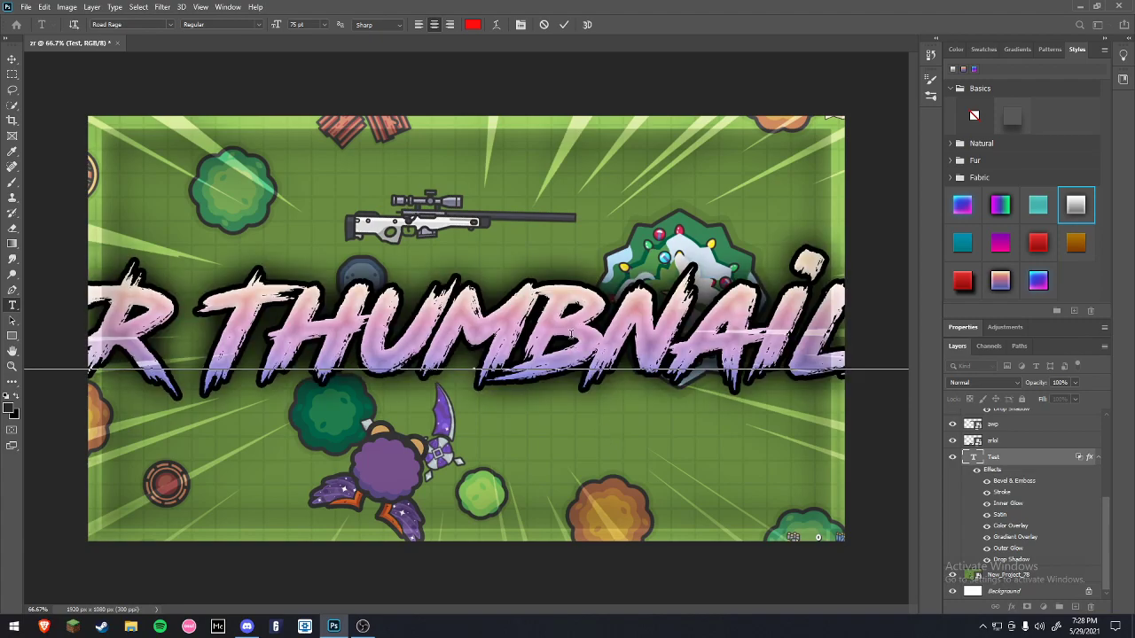
{"action": "key", "text": "ctrl+a"}
{"action": "left_click", "coordinate": [269, 324]}
{"action": "key", "text": "Return"}
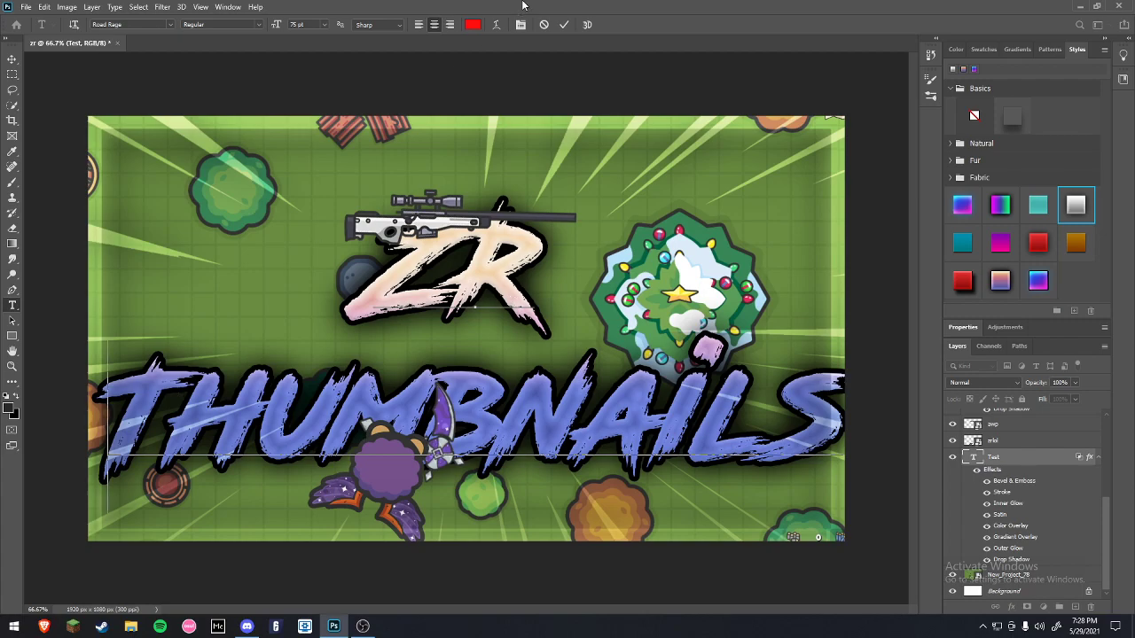
{"action": "left_click", "coordinate": [564, 25]}
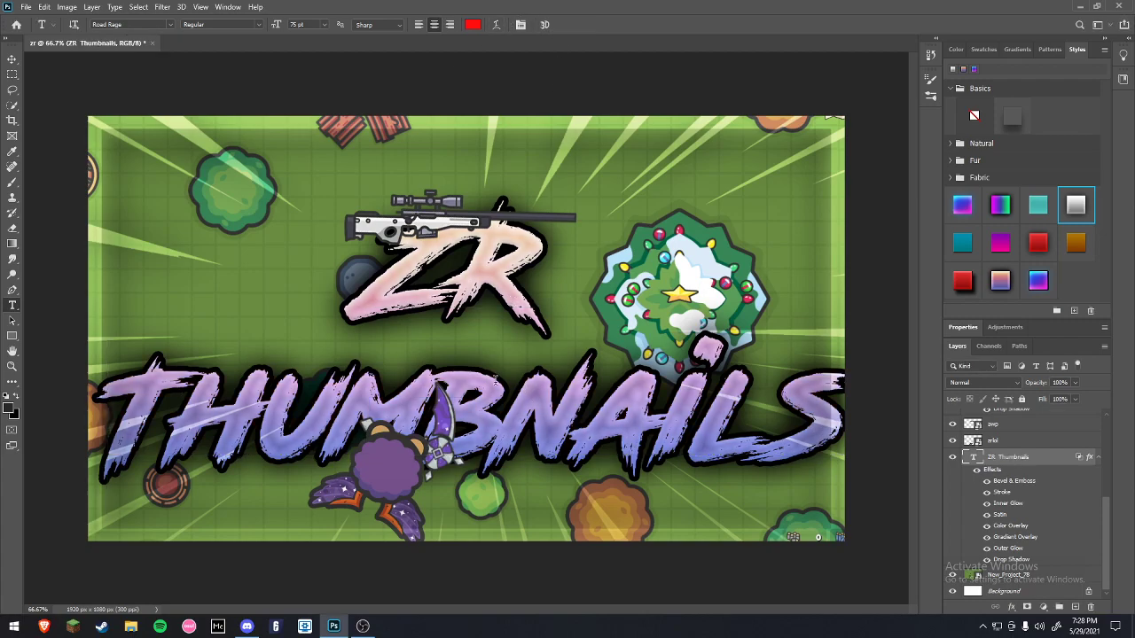
Free-transform the awp rifle, moving it beside the ZR text to about X 408 px, Y 389 px and rotating it to about 56°.
{"action": "key", "text": "w"}
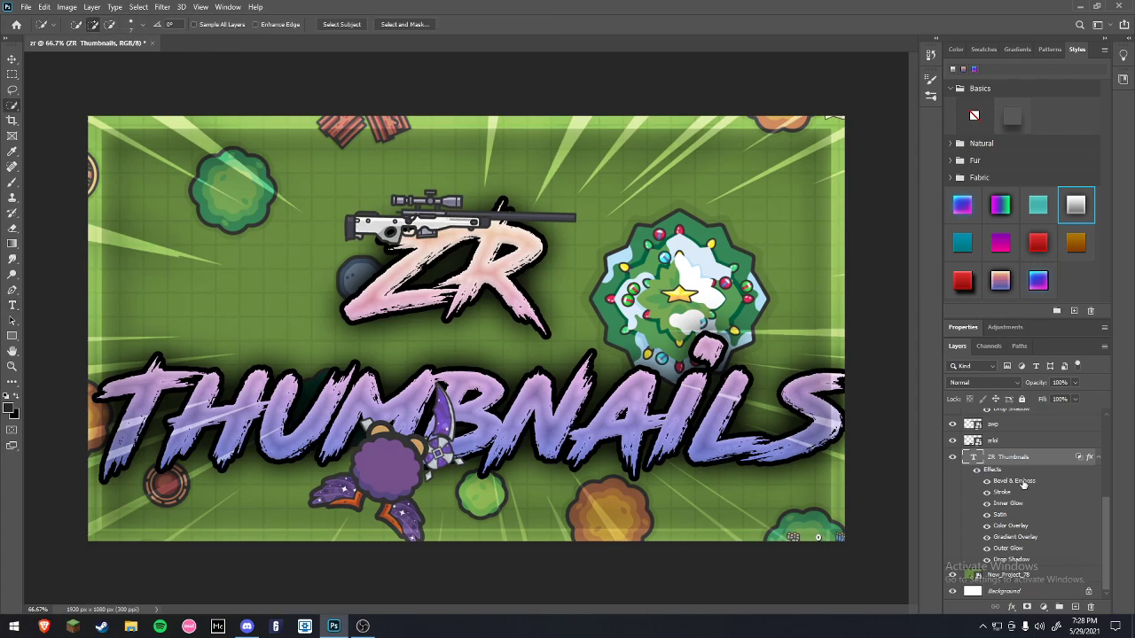
{"action": "scroll", "coordinate": [1026, 489], "scroll_direction": "up", "scroll_amount": 5}
{"action": "left_click", "coordinate": [1004, 585]}
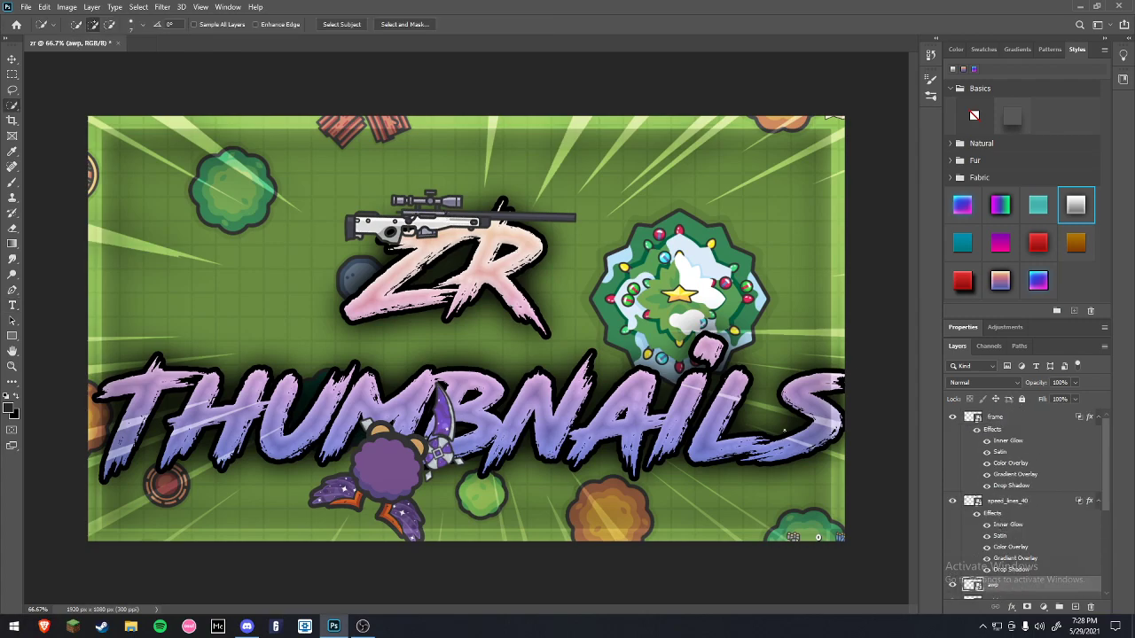
{"action": "right_click", "coordinate": [432, 210]}
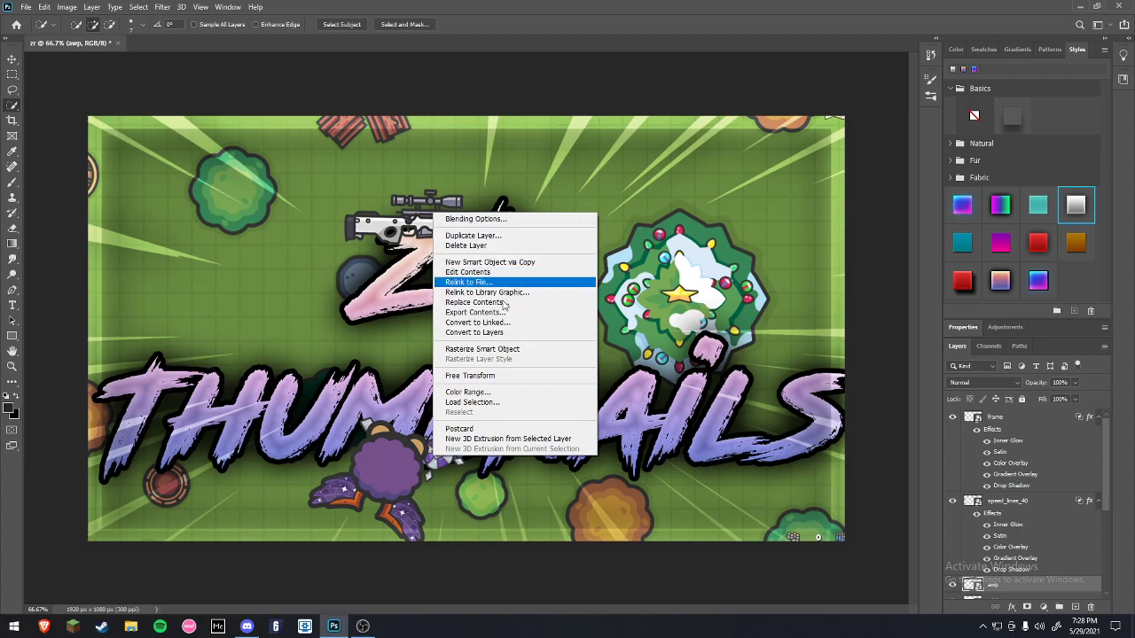
{"action": "left_click", "coordinate": [492, 374]}
{"action": "left_click_drag", "start_coordinate": [431, 224], "coordinate": [224, 274]}
{"action": "left_click_drag", "start_coordinate": [385, 263], "coordinate": [385, 285]}
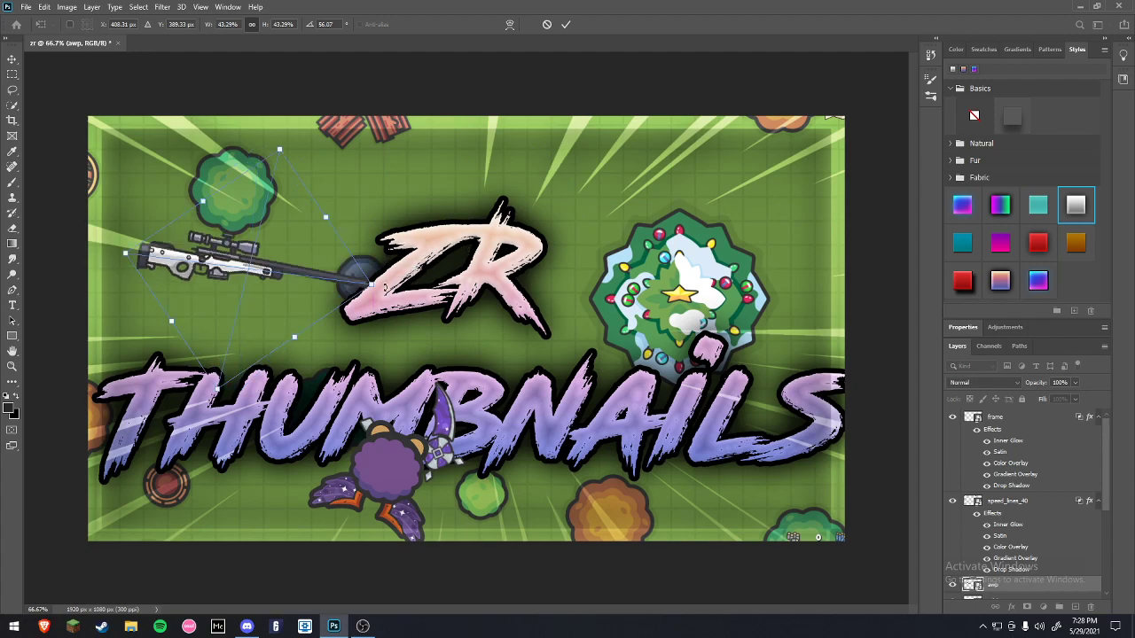
{"action": "left_click", "coordinate": [565, 25]}
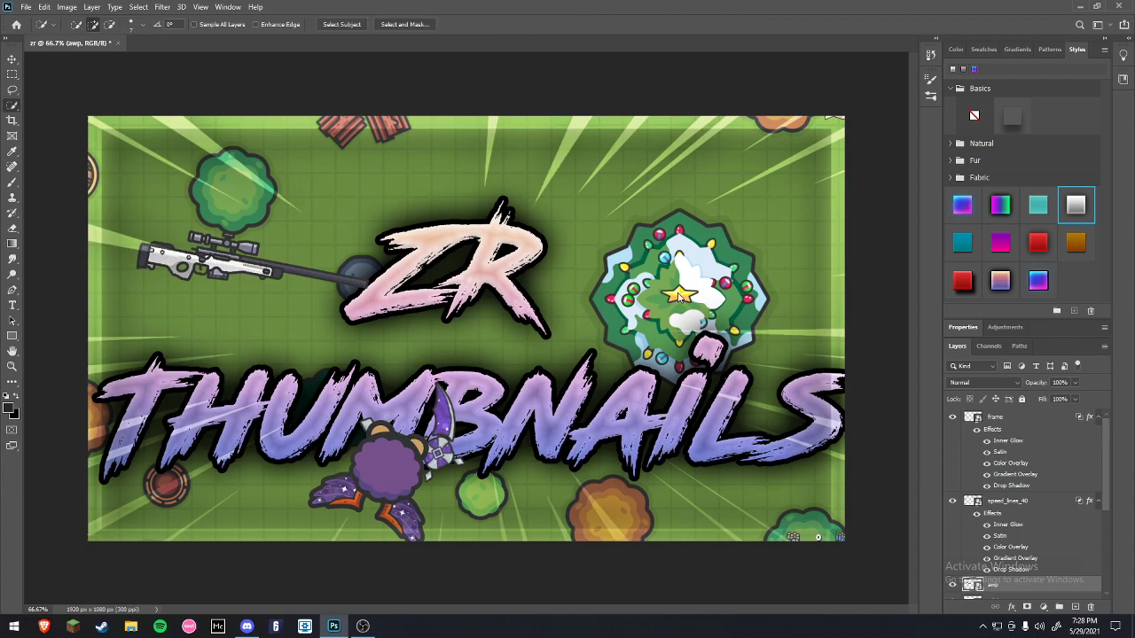